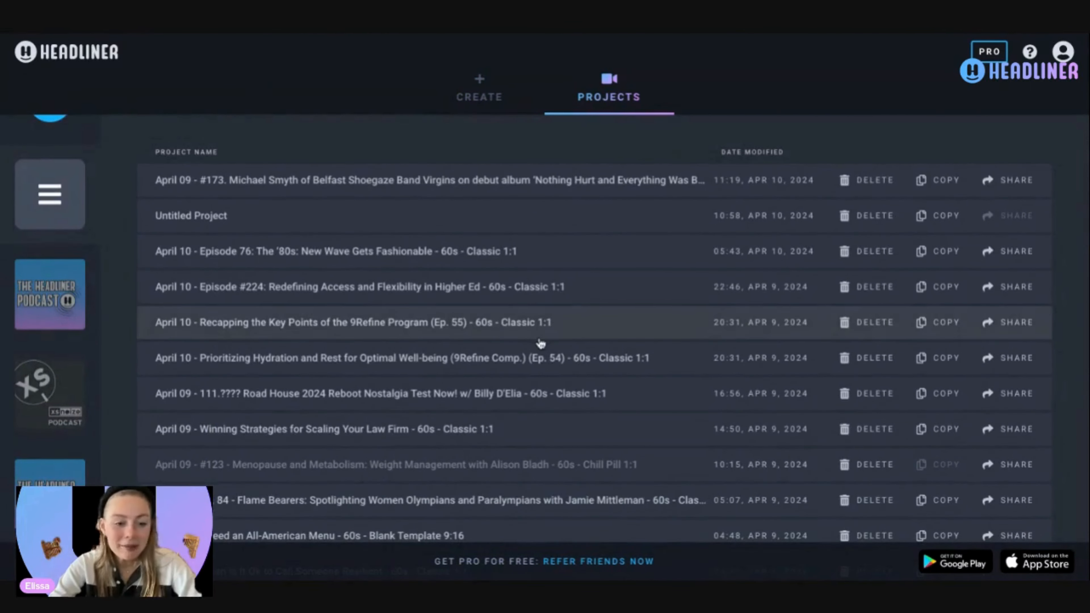
Open the 15s Nightfall 9:16 video of "Headliner PodPod: A Title Picking Game Show" from The Headliner Podcast's projects
scroll(542, 324, down, 1)
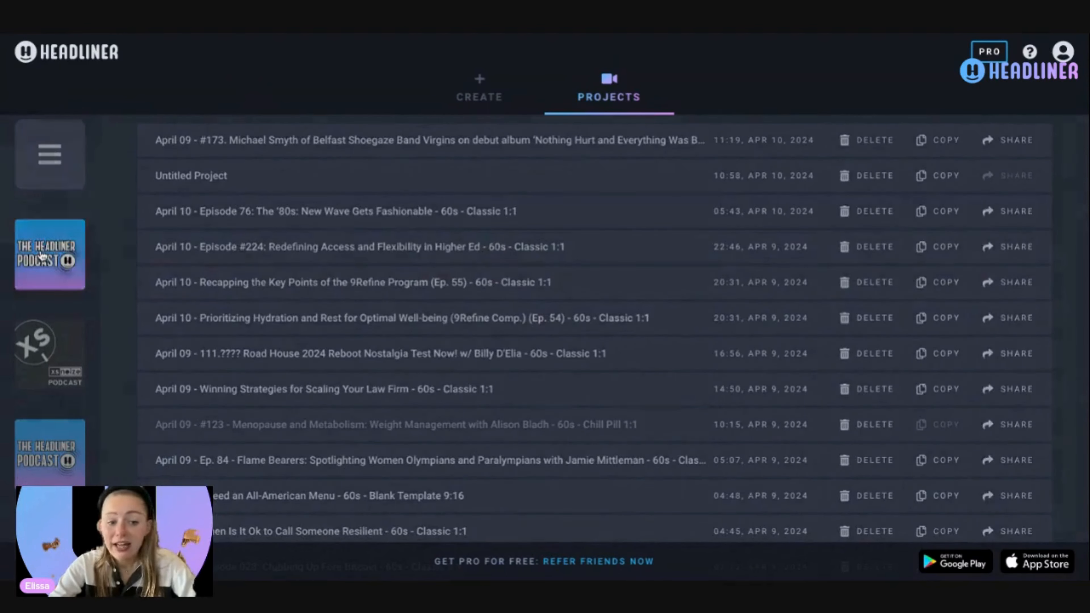
click(51, 255)
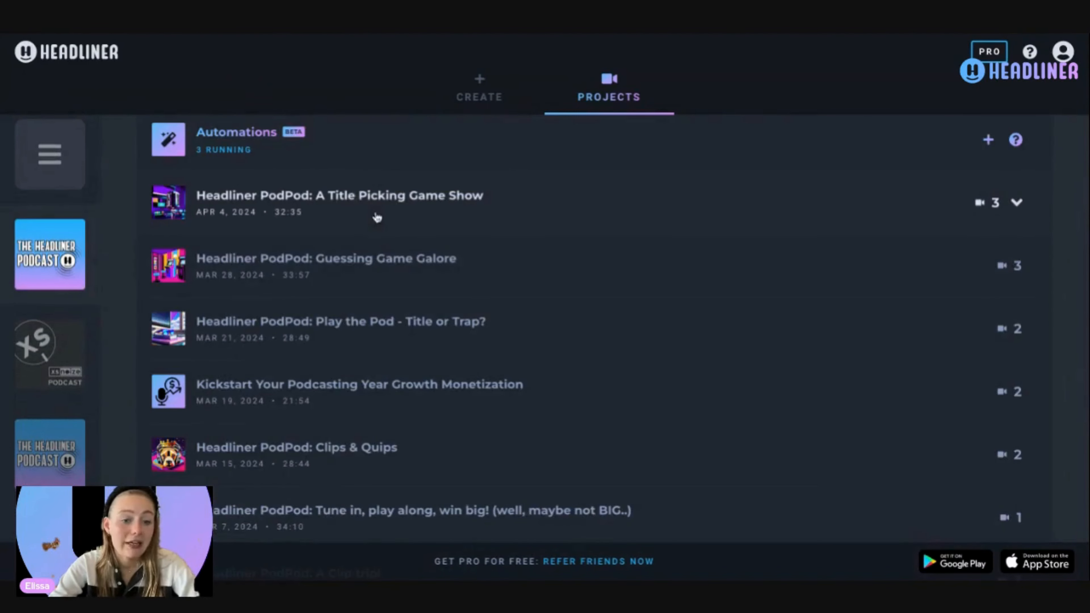
click(1017, 205)
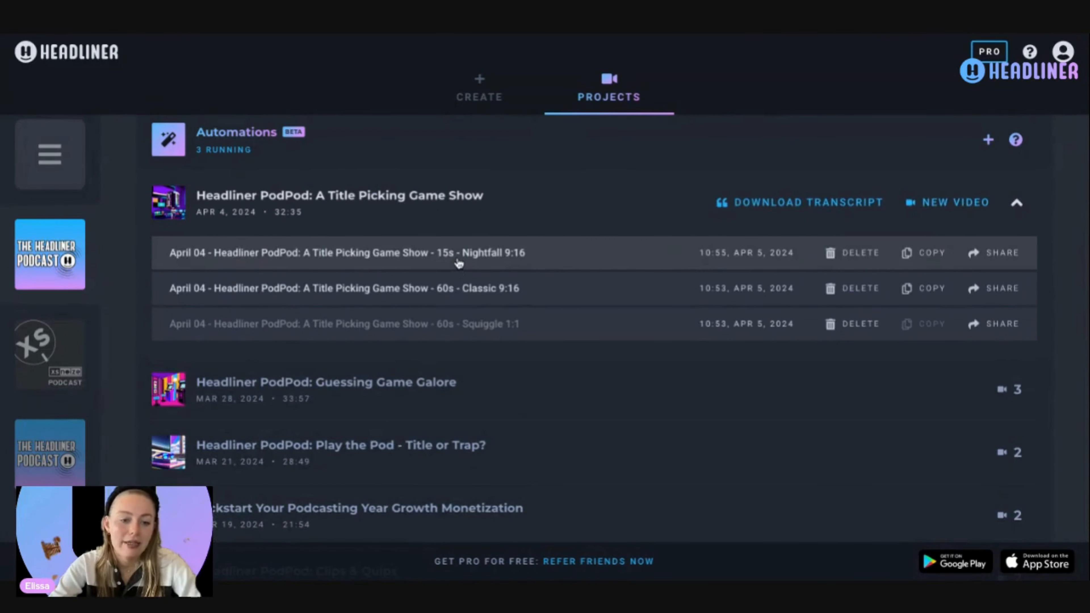
click(459, 263)
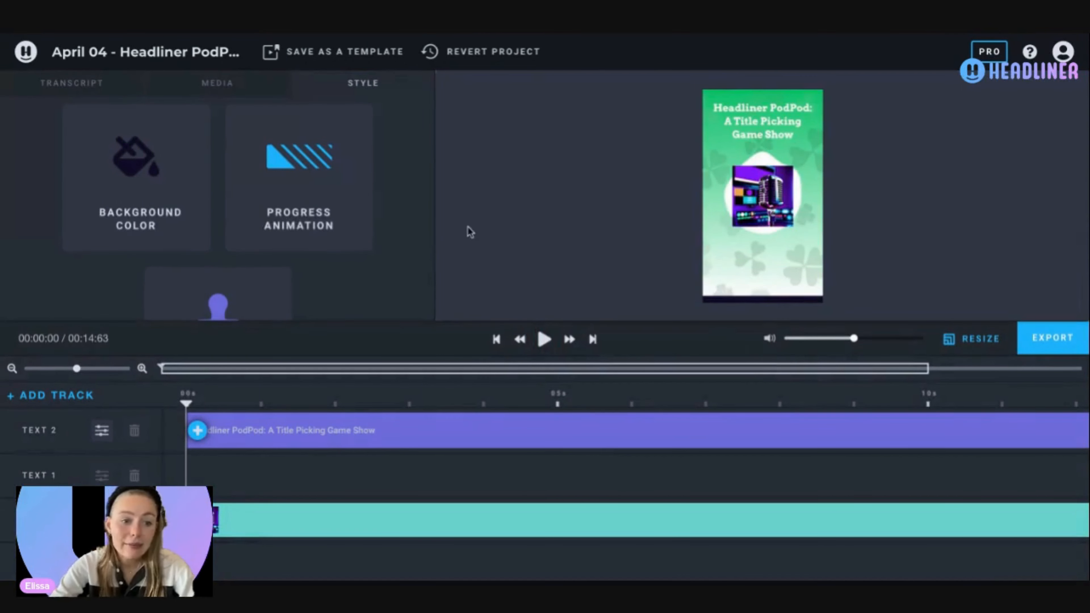
Generate automatic captions for the video's audio in English (United States)
click(88, 89)
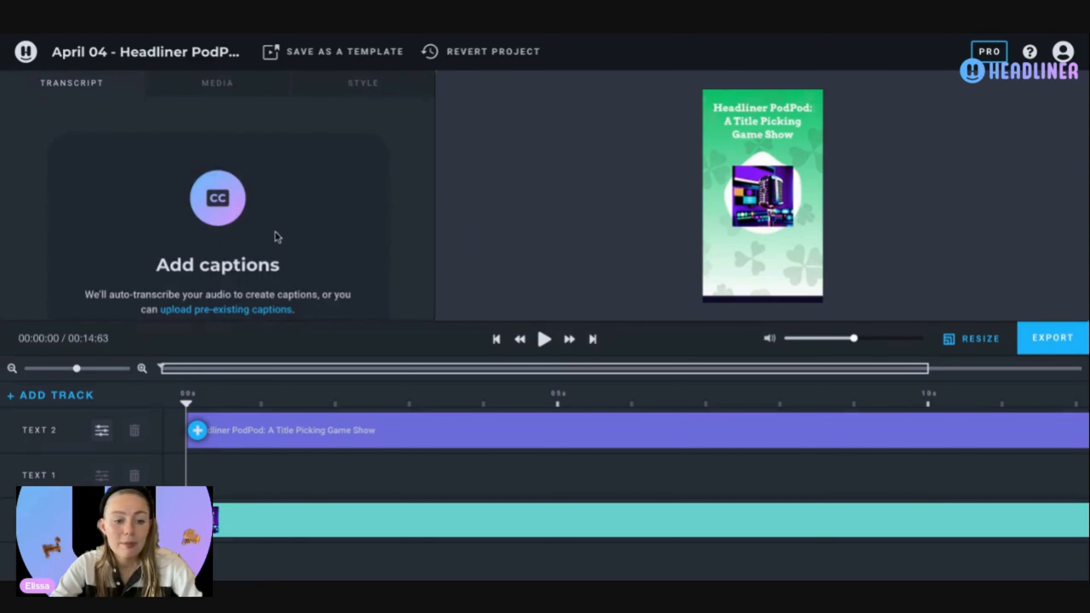
scroll(279, 236, down, 3)
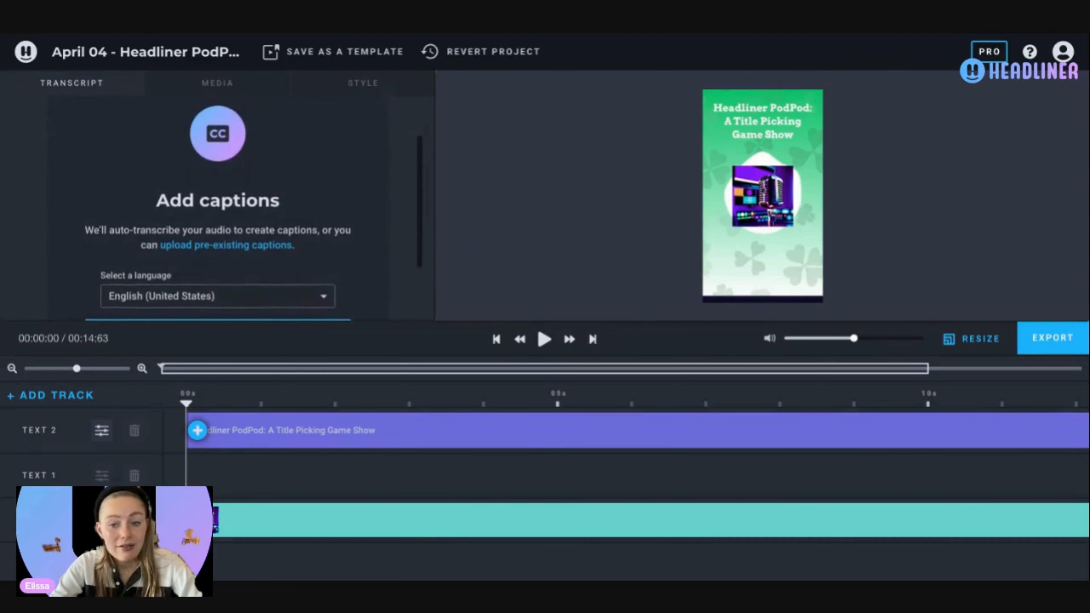
scroll(263, 238, down, 1)
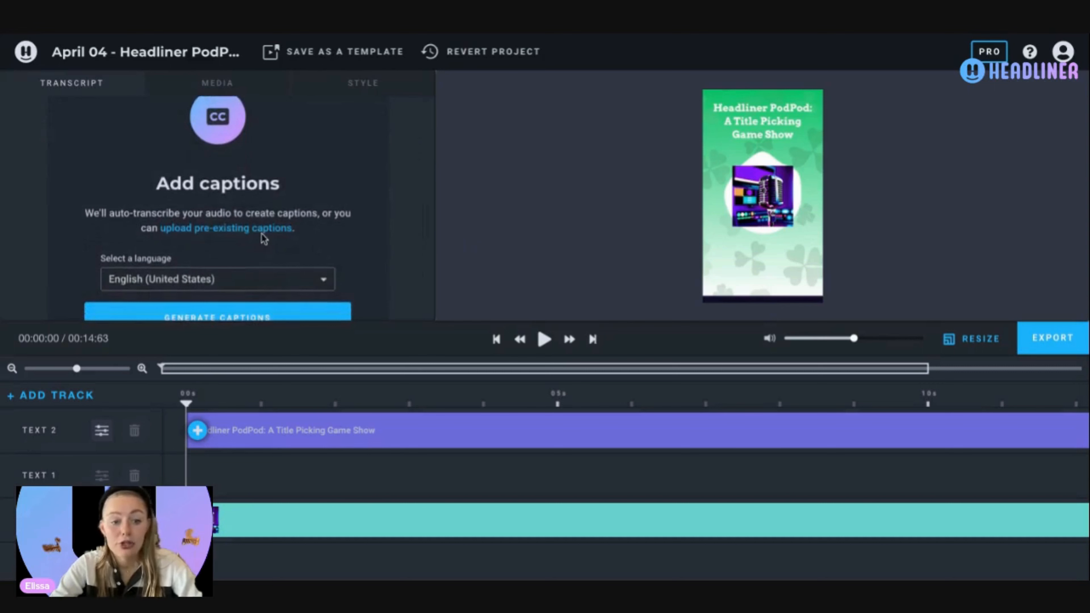
scroll(256, 236, down, 3)
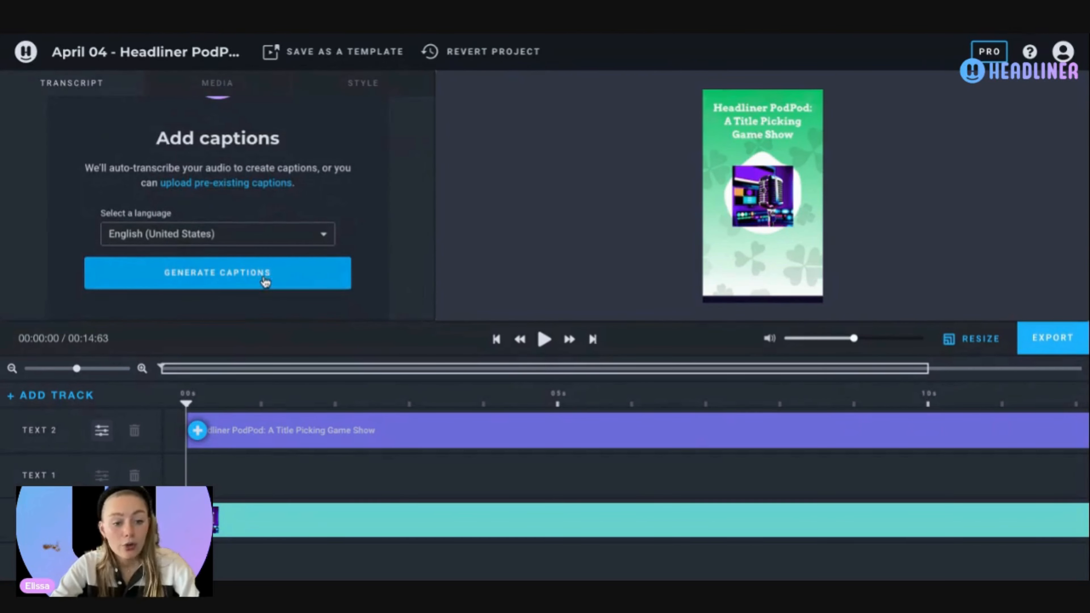
click(228, 282)
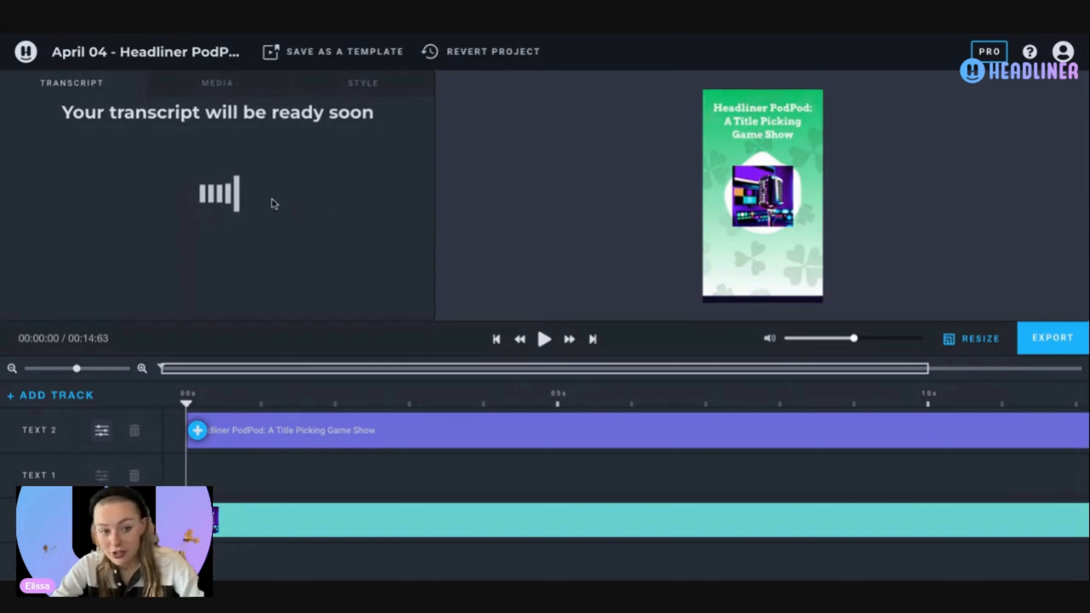
Return to the project list, open the April 09 episode #173 project and look through its caption transcript
click(25, 54)
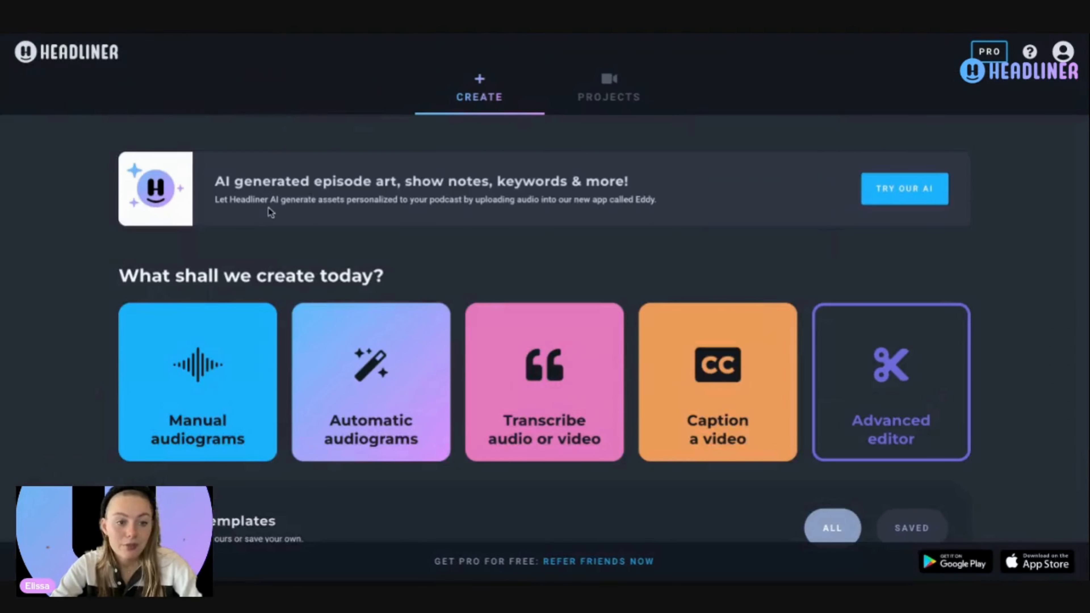
click(610, 105)
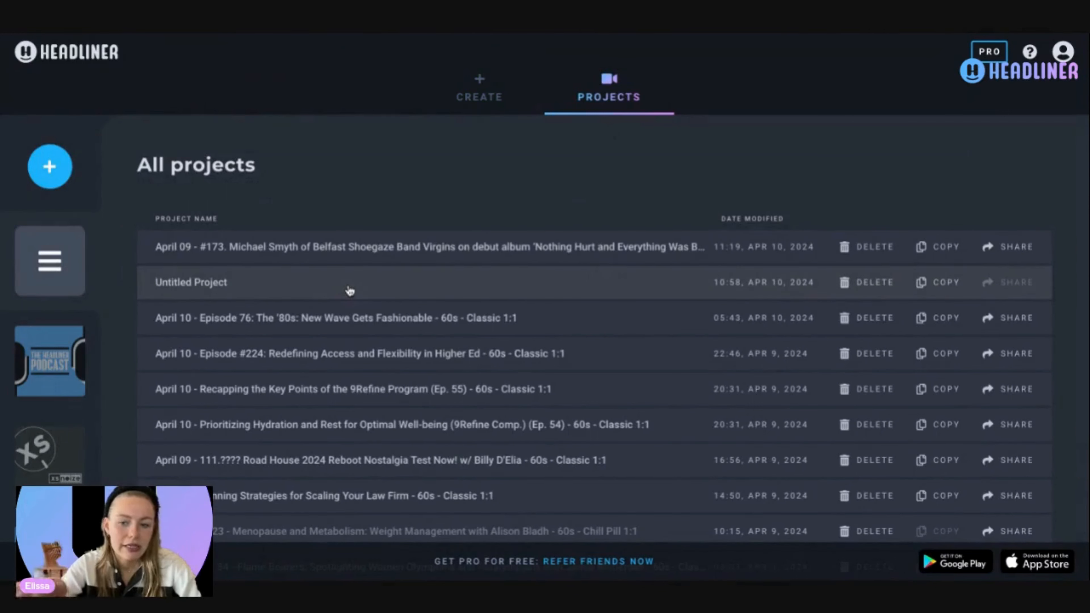
click(359, 253)
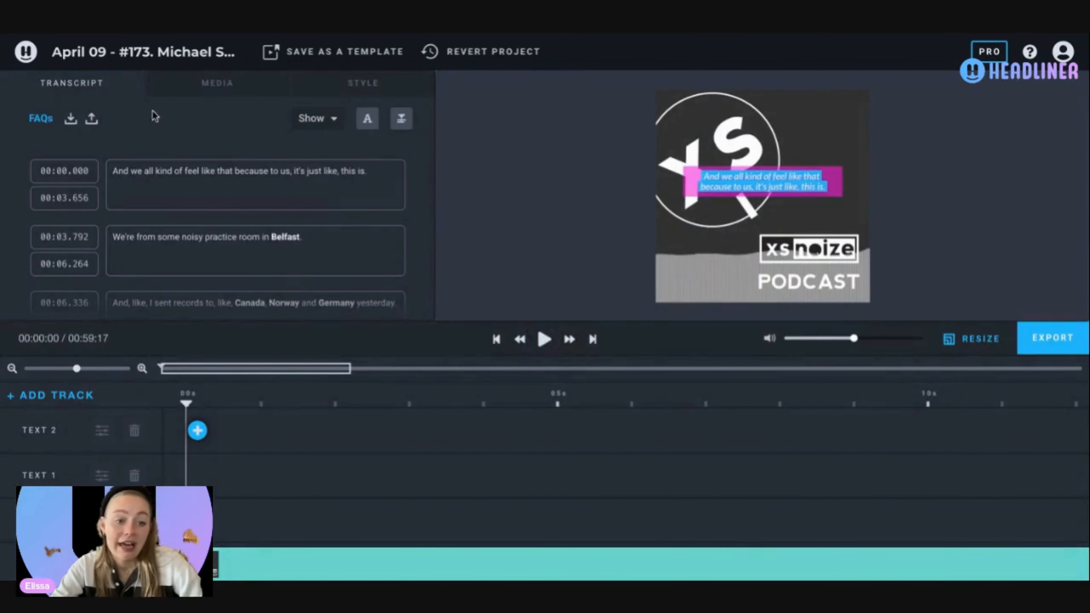
scroll(216, 181, down, 2)
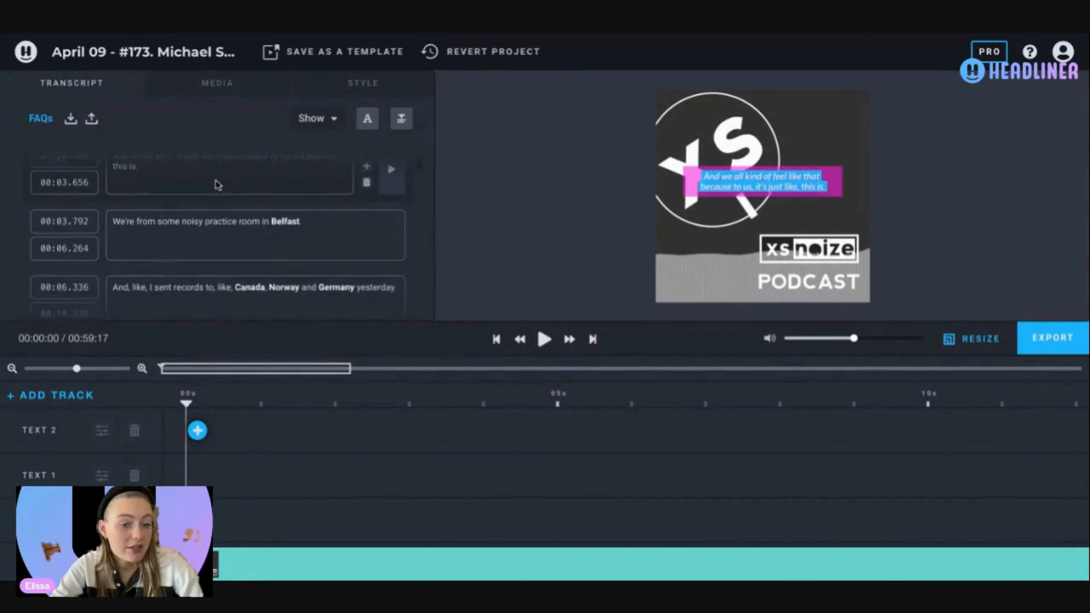
scroll(216, 184, down, 3)
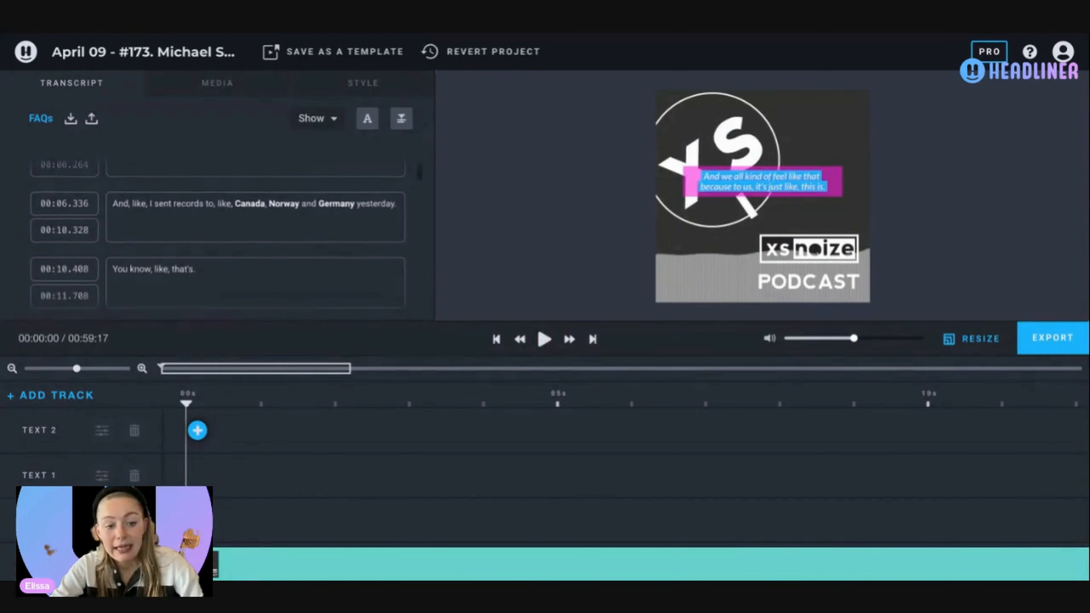
scroll(283, 214, down, 2)
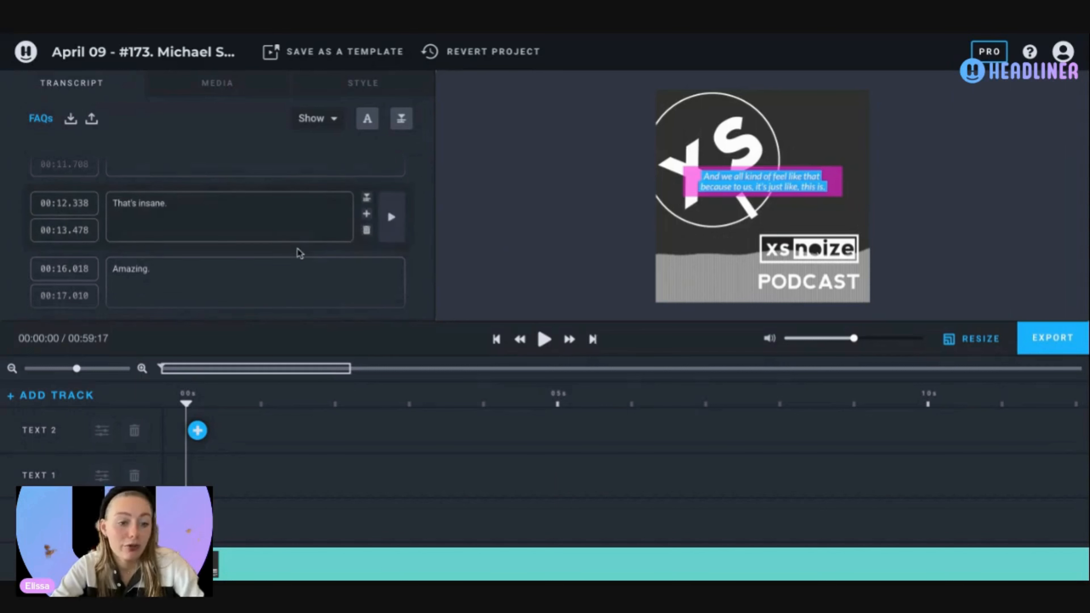
scroll(297, 251, up, 4)
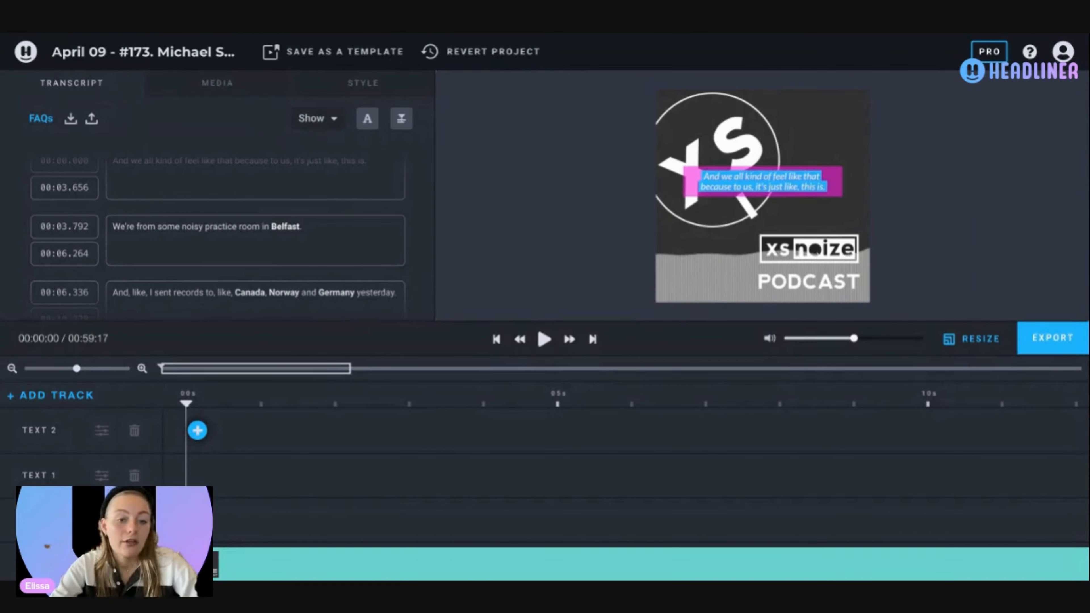
Hide the captions on the video, show them again, and briefly open the captions properties without changing them
click(328, 141)
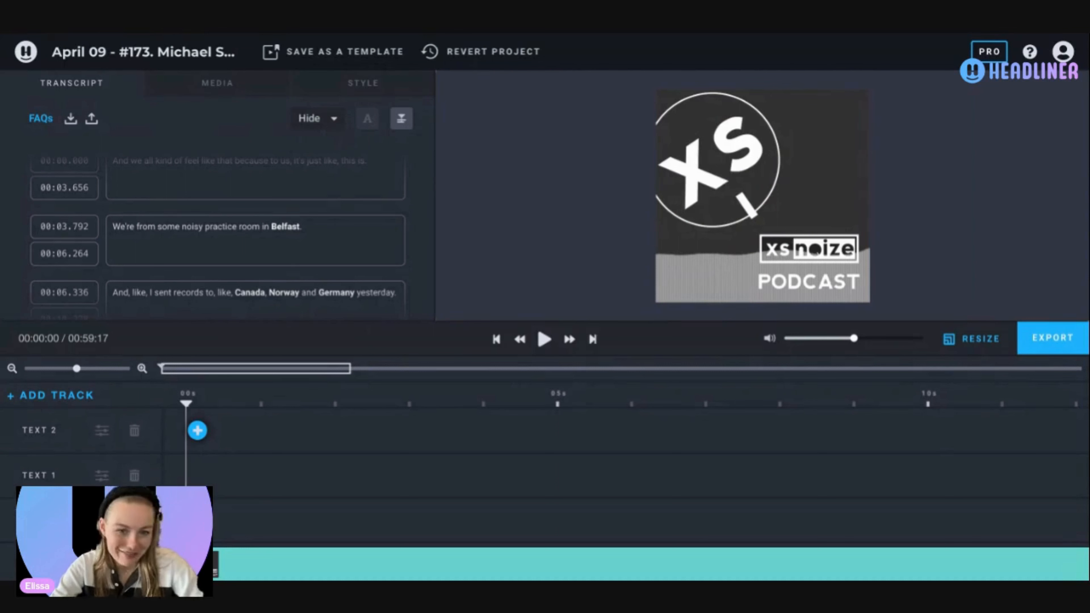
click(321, 100)
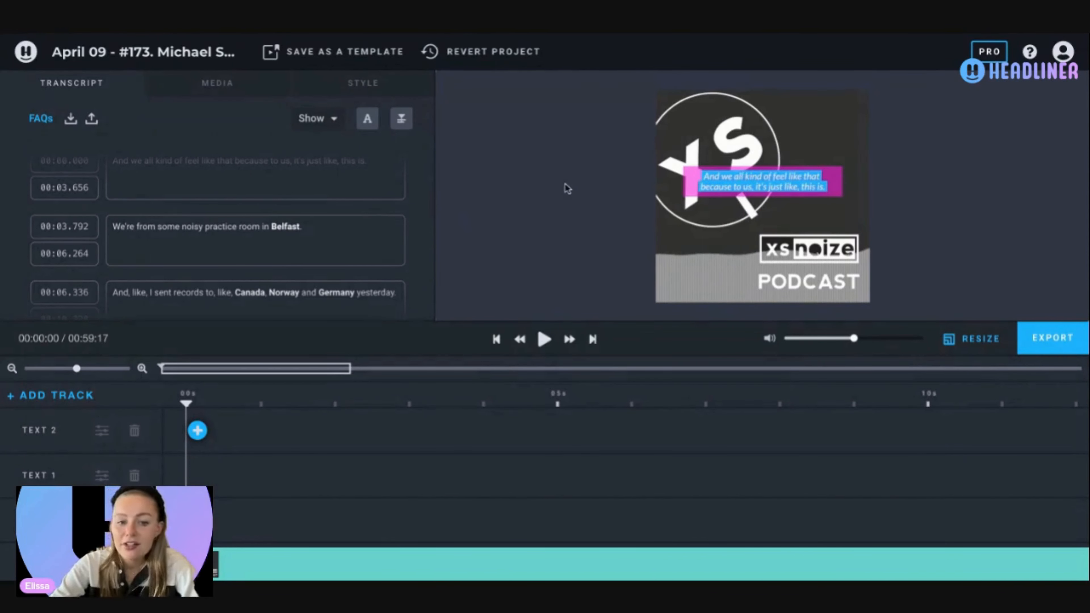
click(367, 119)
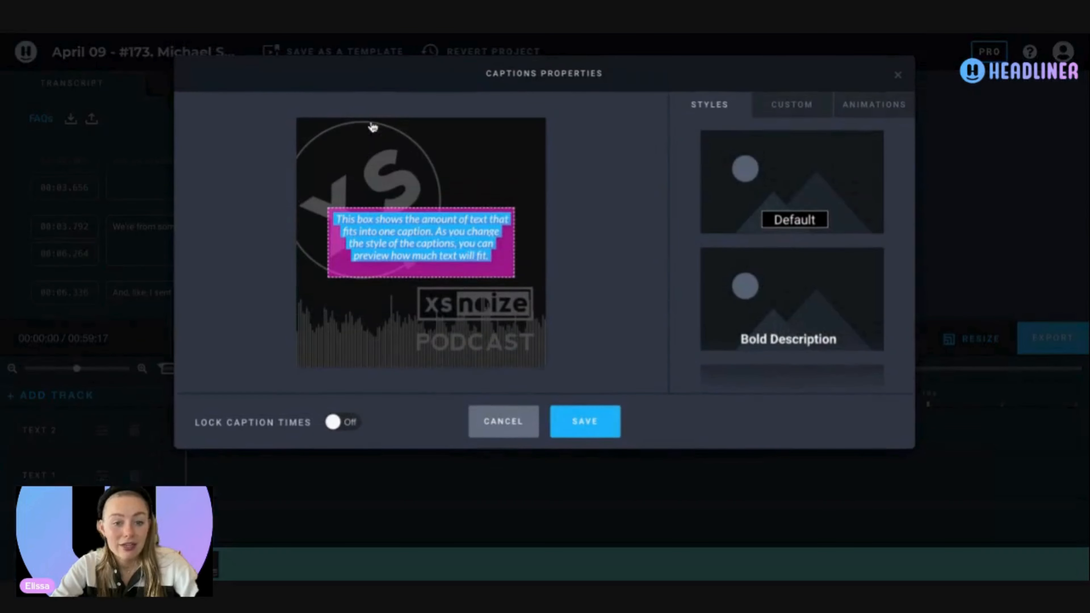
click(898, 74)
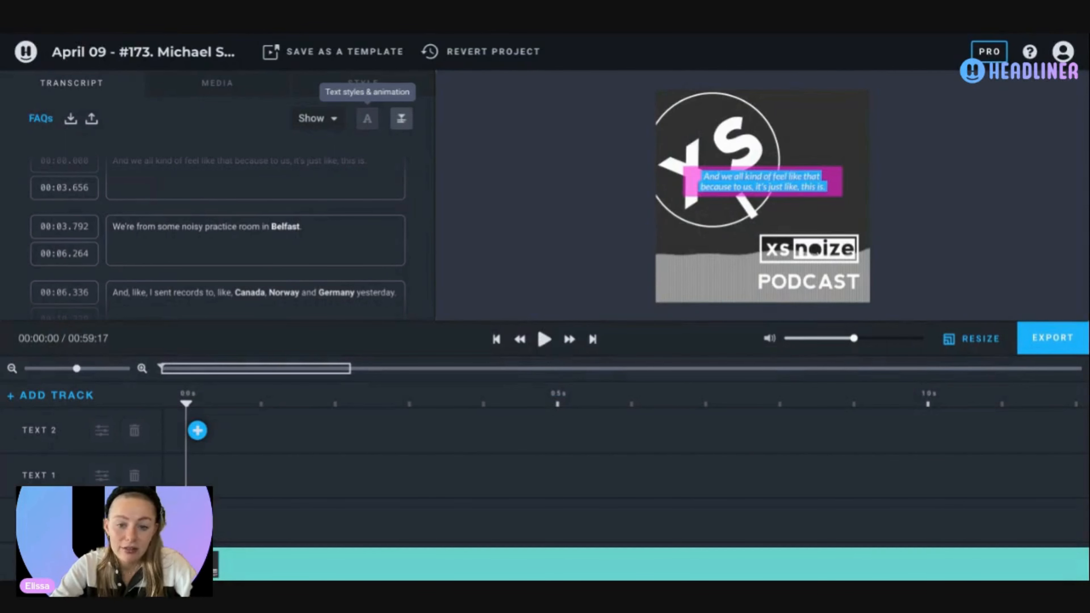
Open the captions' text styles and apply the Blocky Description preset
click(367, 119)
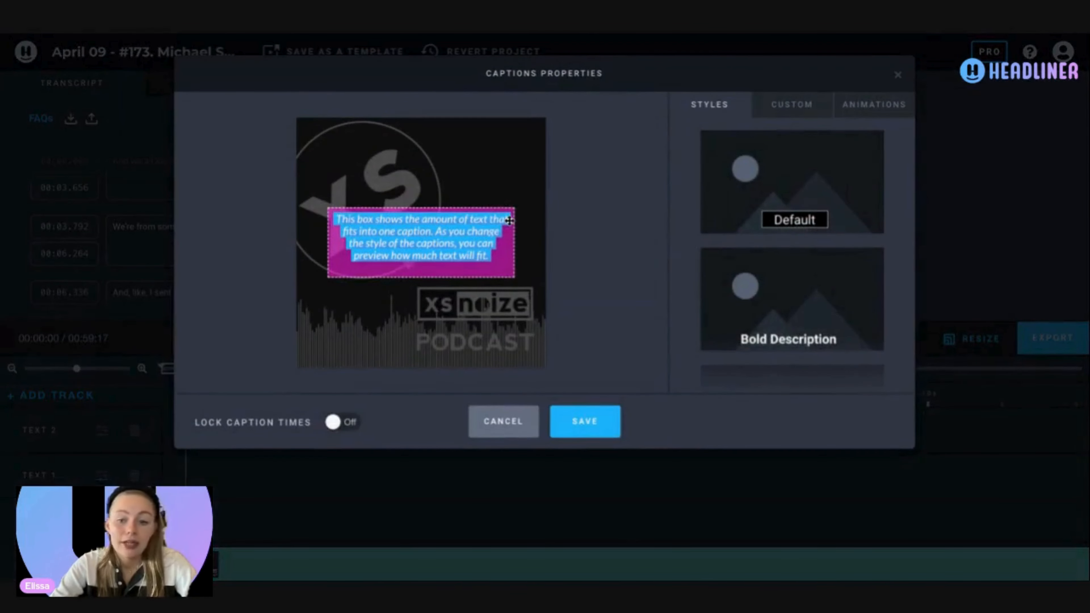
scroll(794, 296, down, 3)
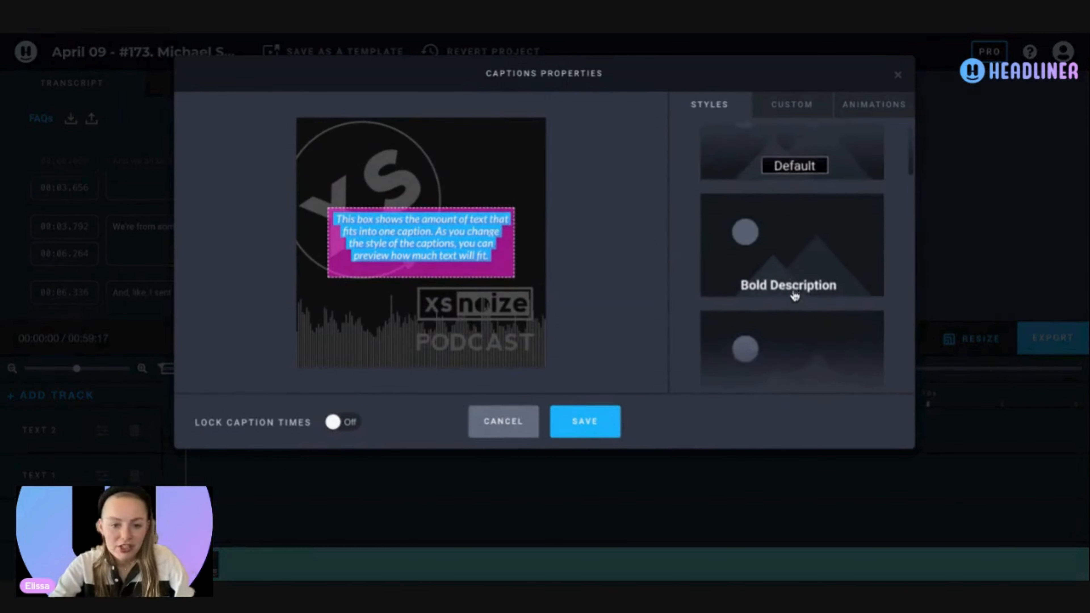
scroll(794, 297, down, 8)
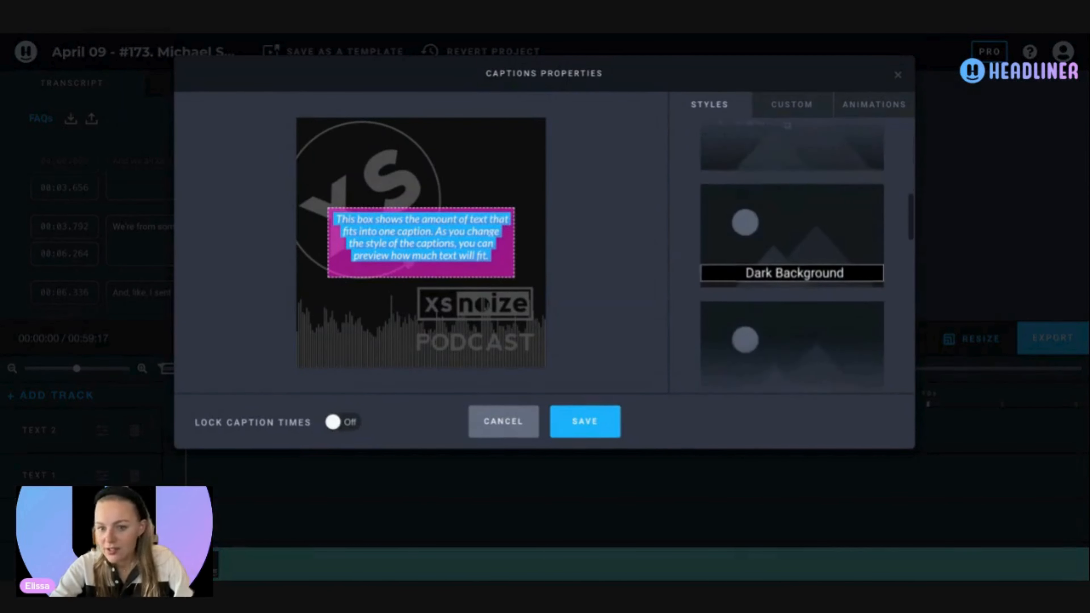
scroll(797, 214, down, 2)
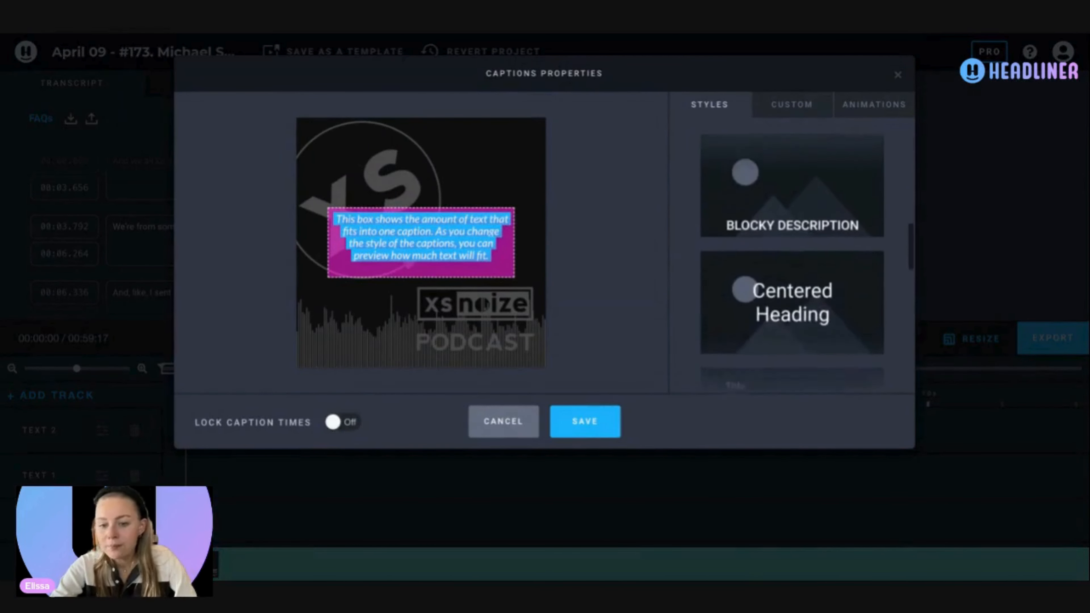
click(797, 214)
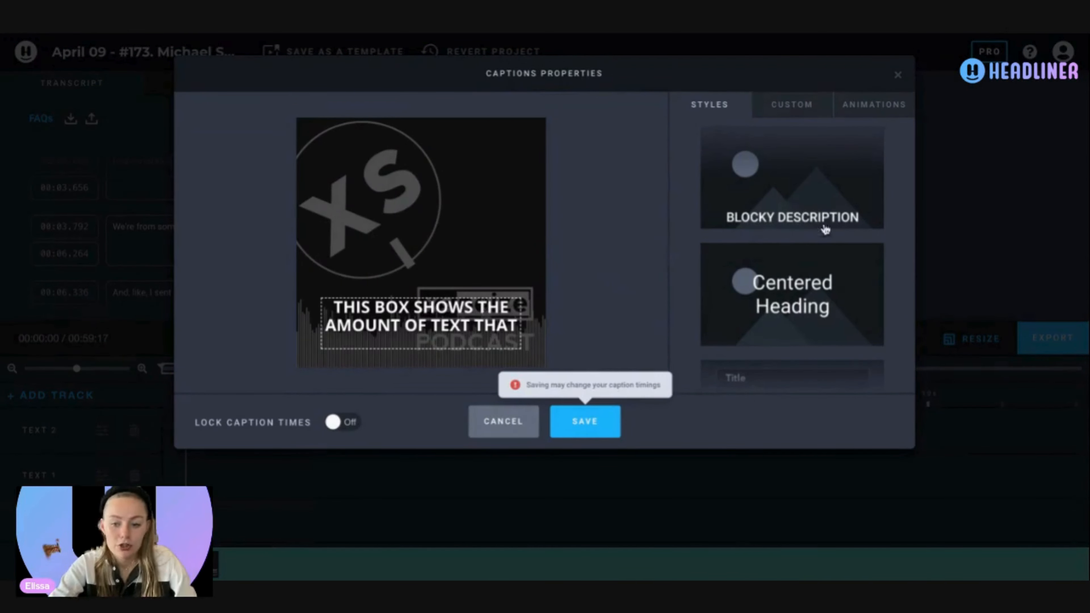
Try the Quote 2 preset style on the captions
scroll(803, 264, down, 3)
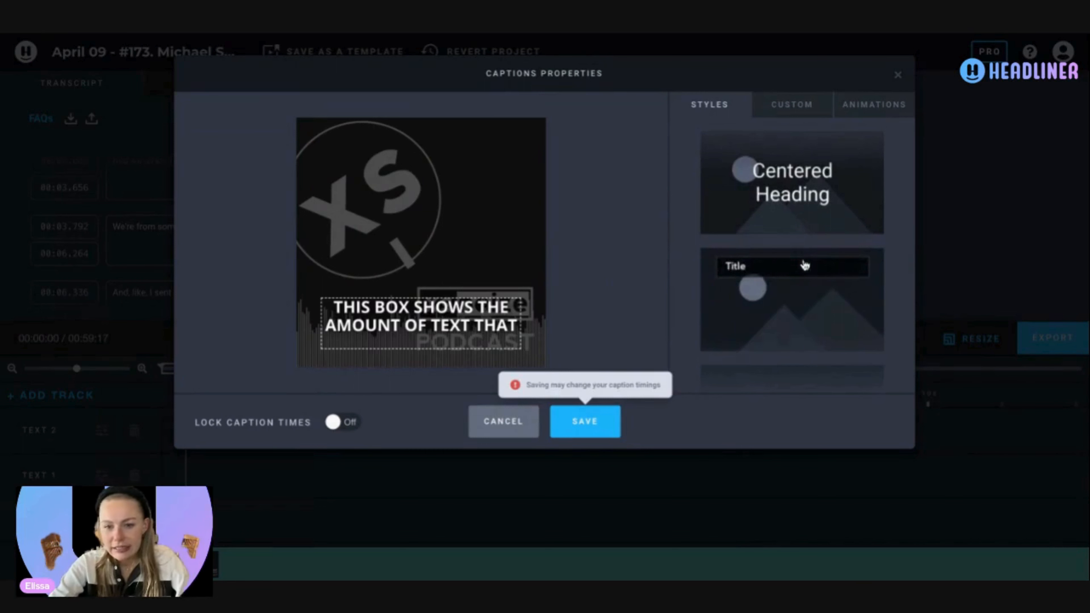
scroll(798, 263, down, 3)
scroll(799, 263, down, 2)
scroll(799, 222, down, 2)
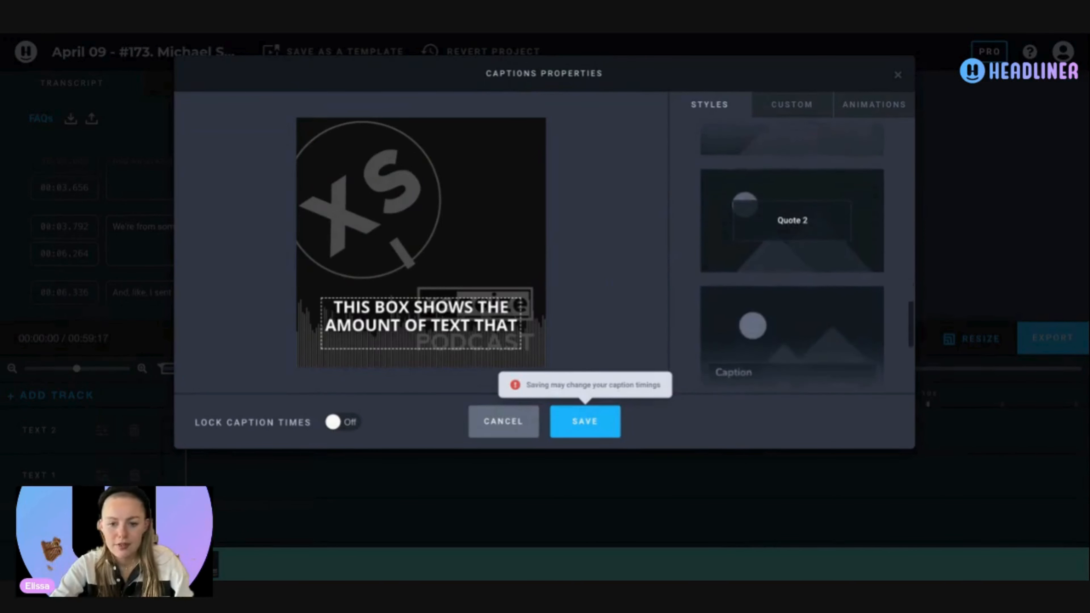
click(798, 222)
Apply the Social Media Text Style preset to the captions
scroll(785, 266, down, 1)
scroll(786, 267, down, 5)
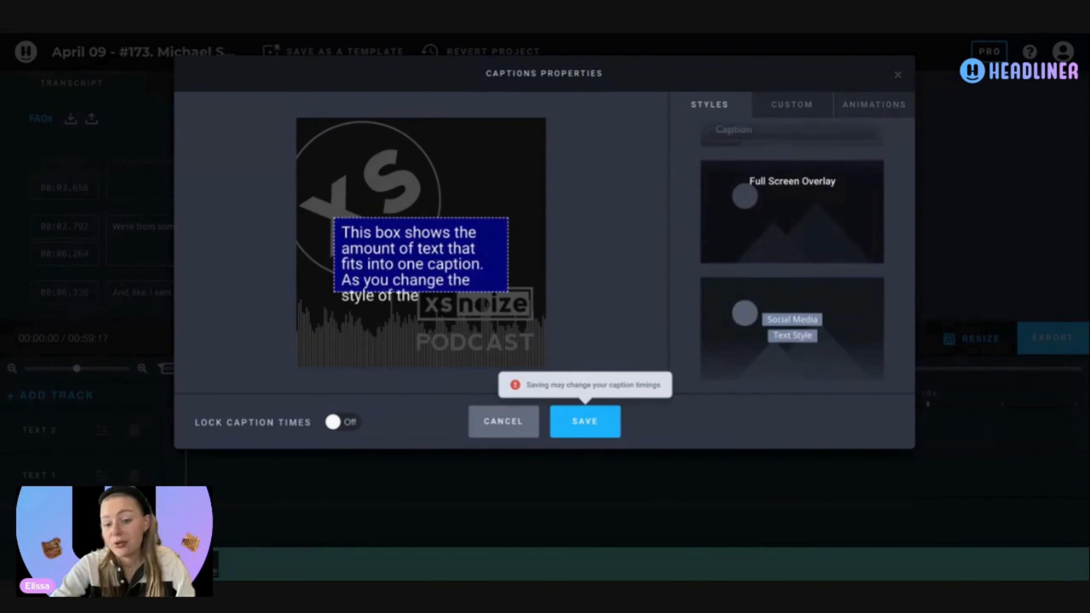
click(767, 331)
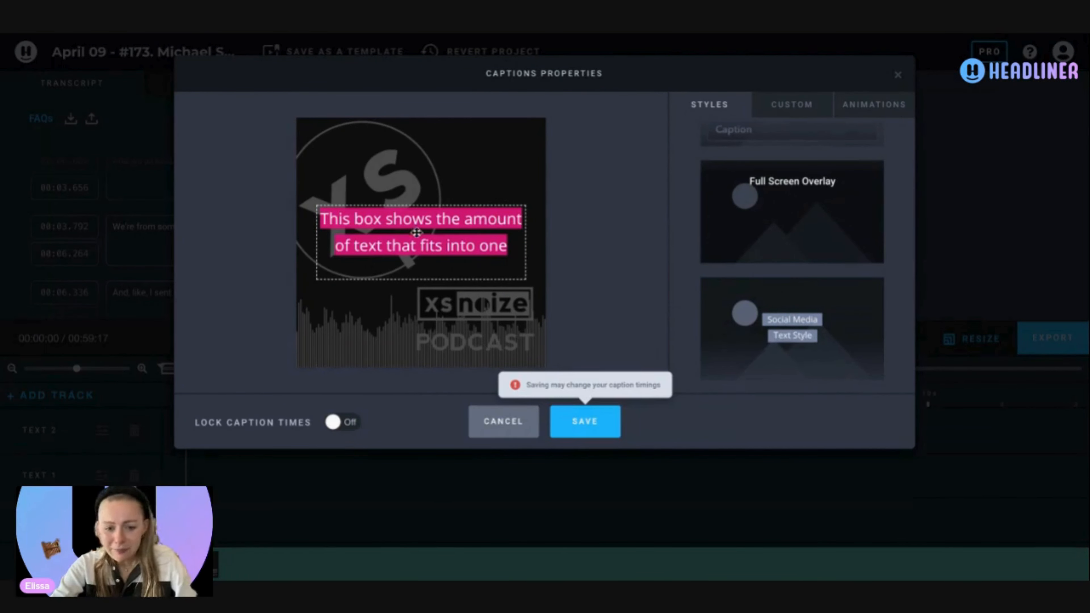
mouse_move(425, 254)
mouse_down()
mouse_move(426, 317)
mouse_move(426, 254)
mouse_move(405, 246)
mouse_move(429, 246)
mouse_move(437, 206)
mouse_move(431, 254)
mouse_up()
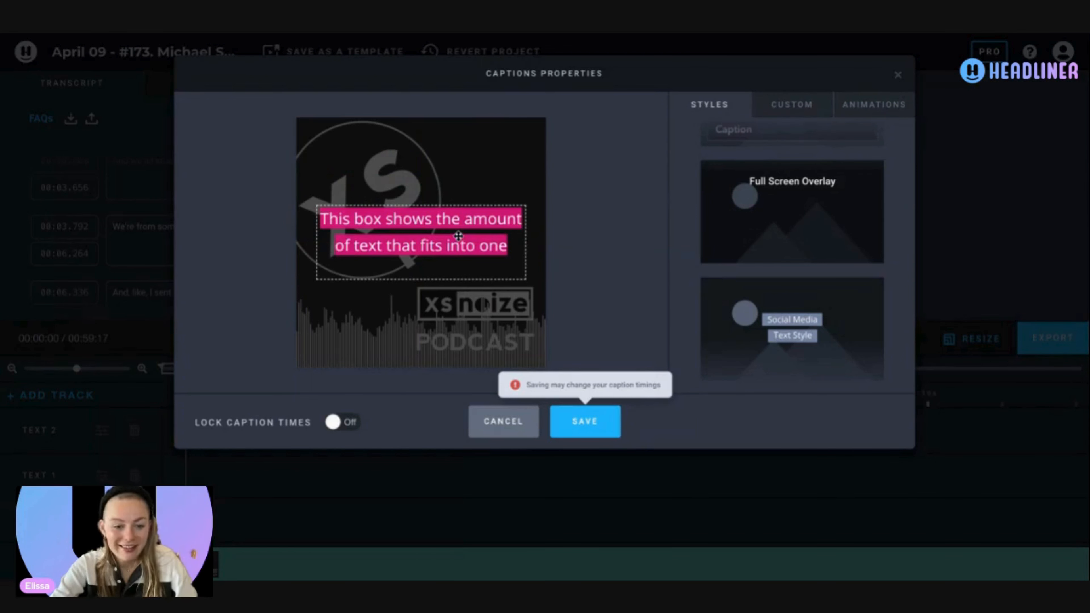
In the custom caption settings, try a font size of 100 and replace it with 30
click(787, 107)
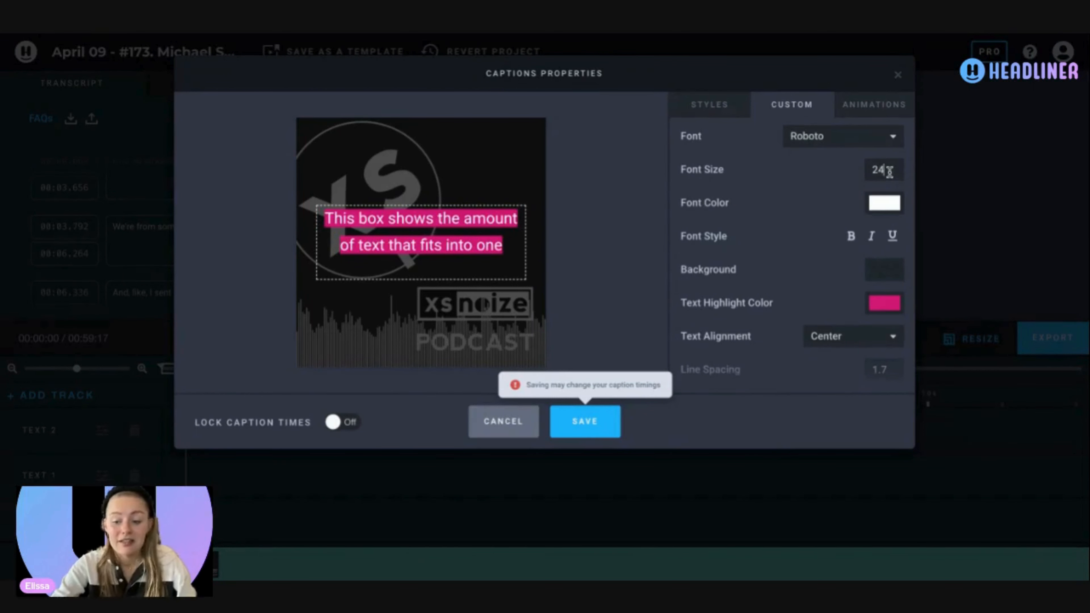
key(BackSpace)
key(BackSpace)
text(100)
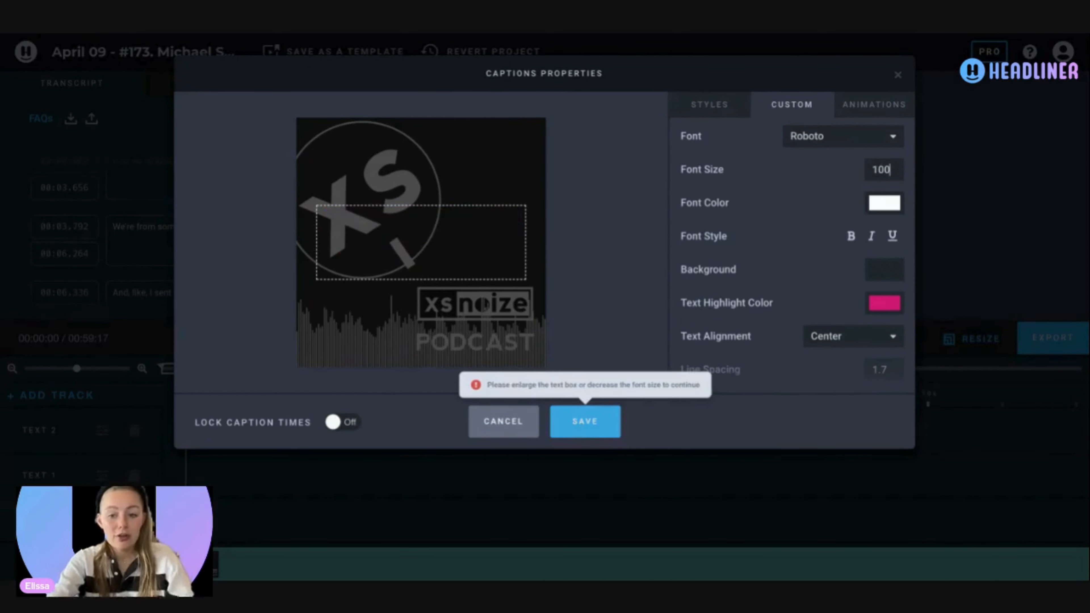
key(BackSpace)
key(BackSpace)
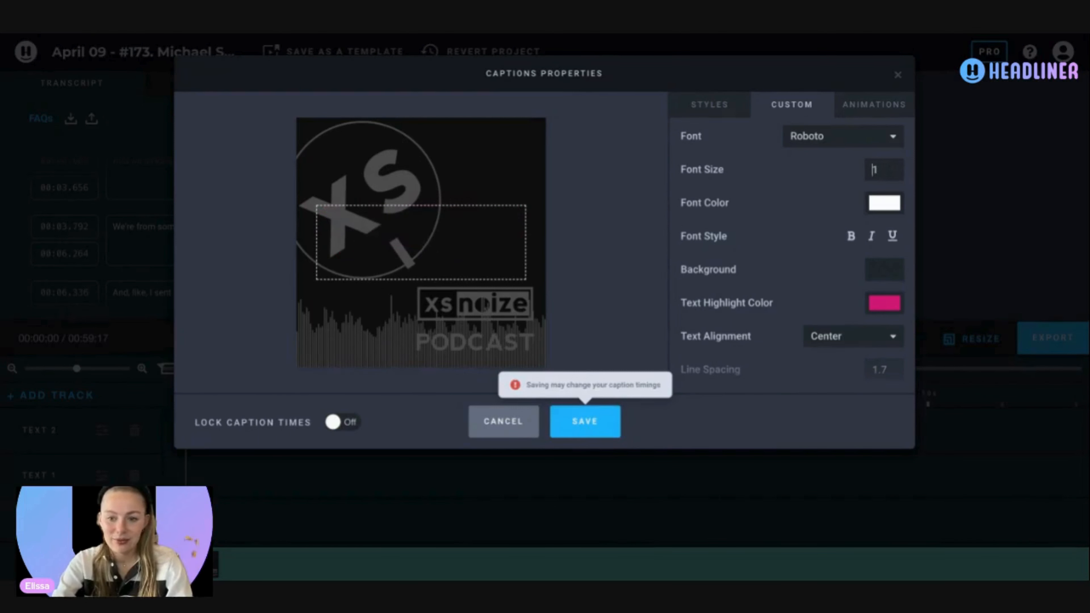
click(871, 169)
text(3)
key(BackSpace)
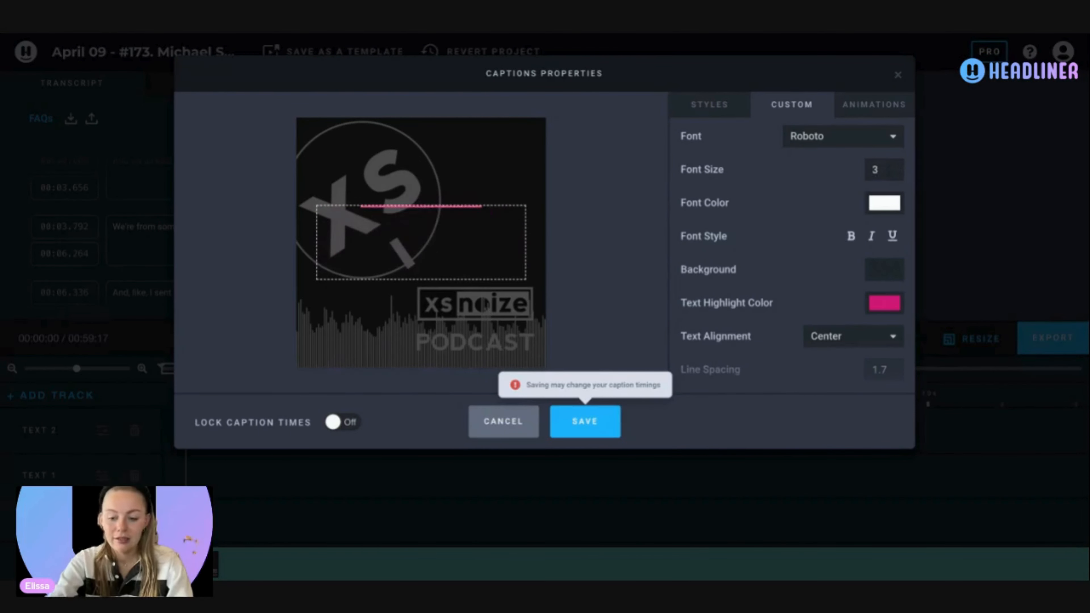
text(0)
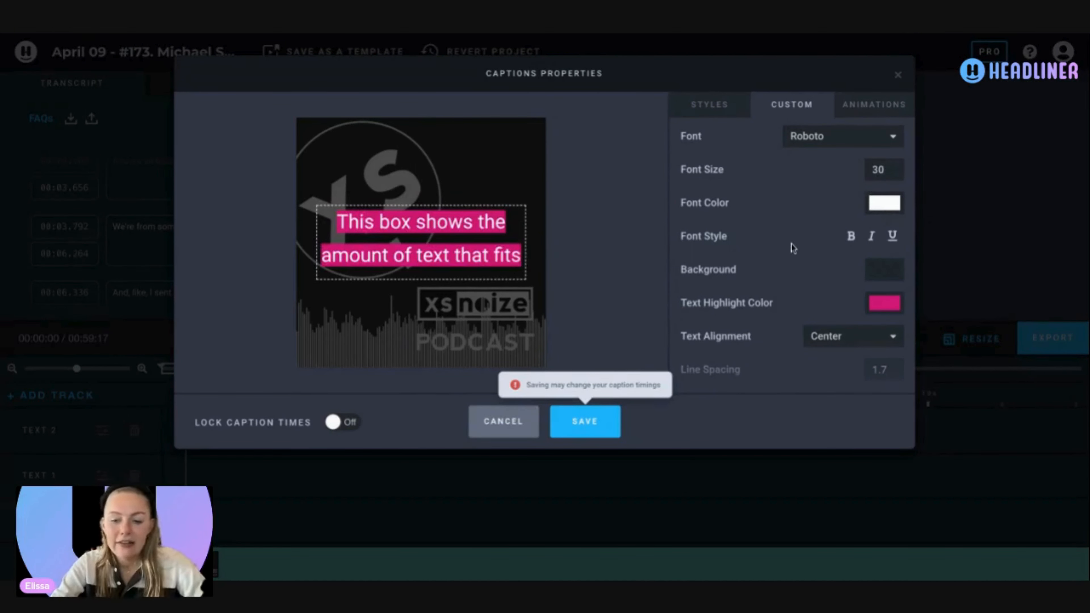
Look at the caption font colour options and make the caption text bold
click(885, 206)
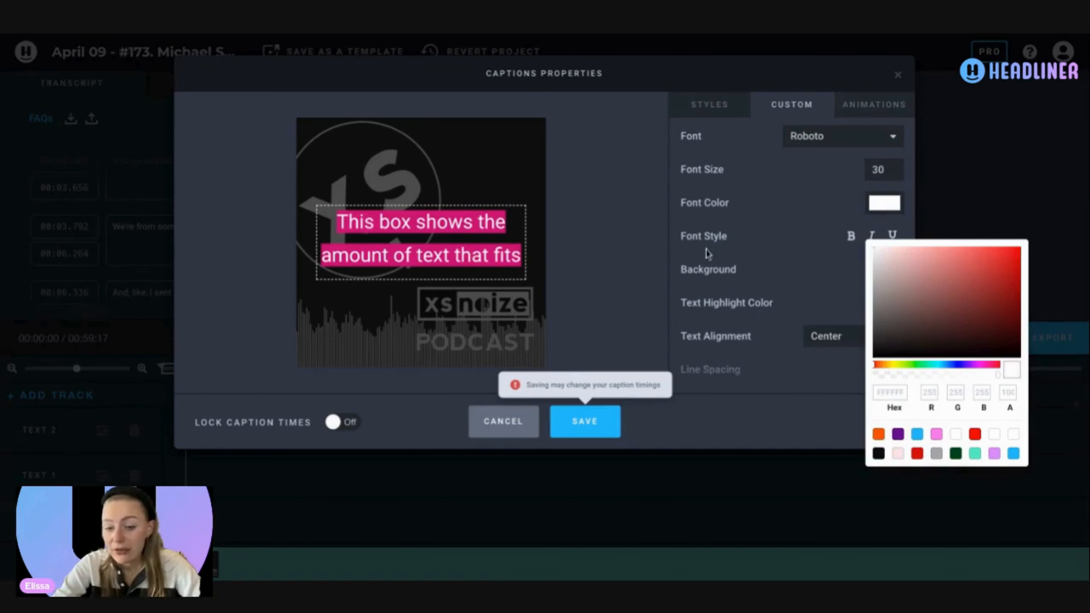
click(780, 246)
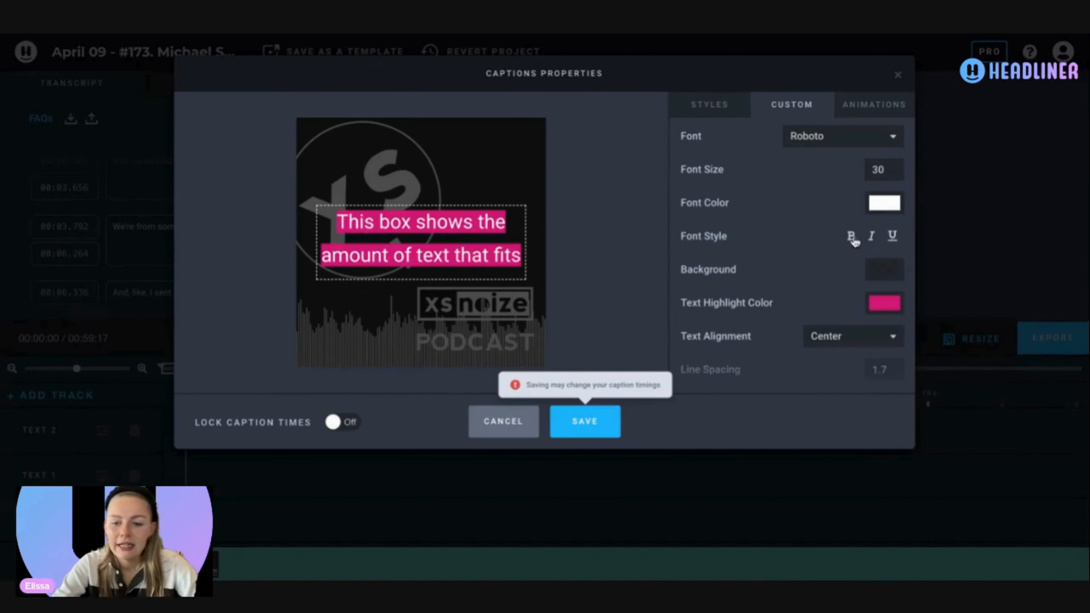
click(850, 238)
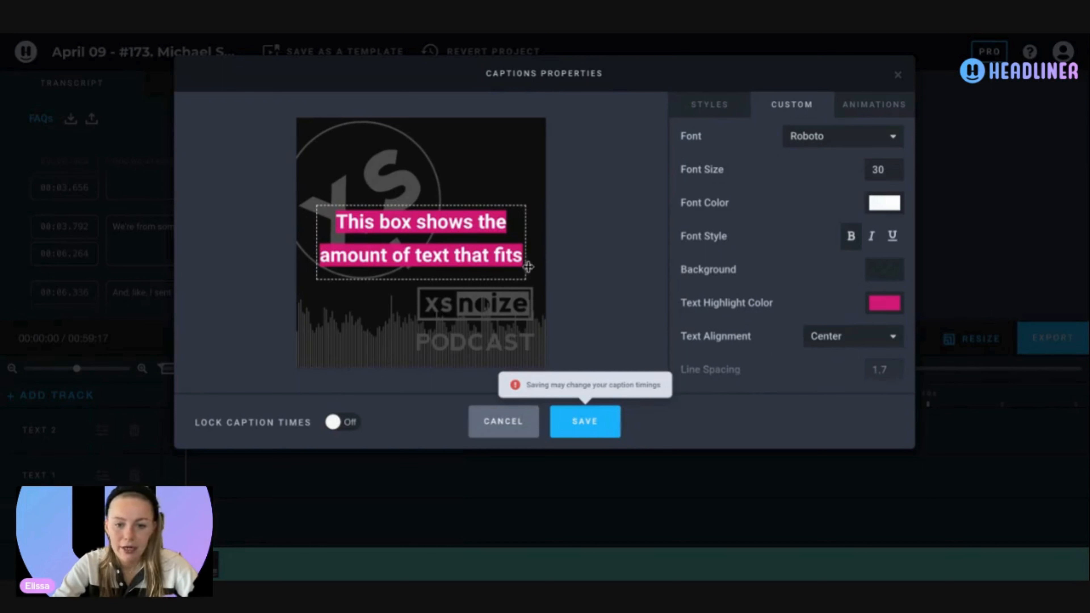
Try a bright blue background behind the captions and return it to fully transparent
click(893, 277)
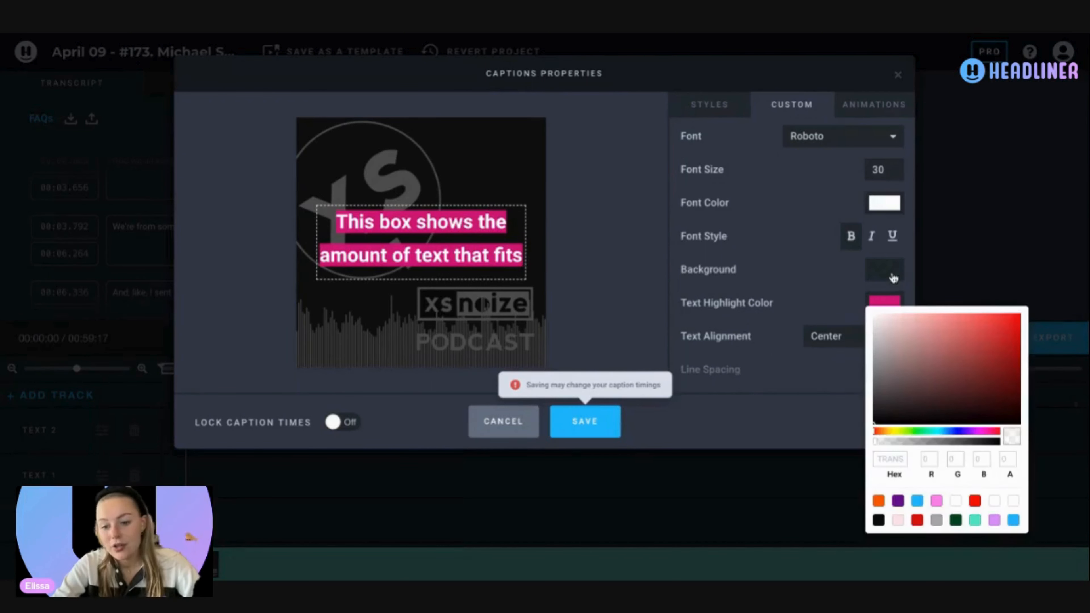
click(1013, 519)
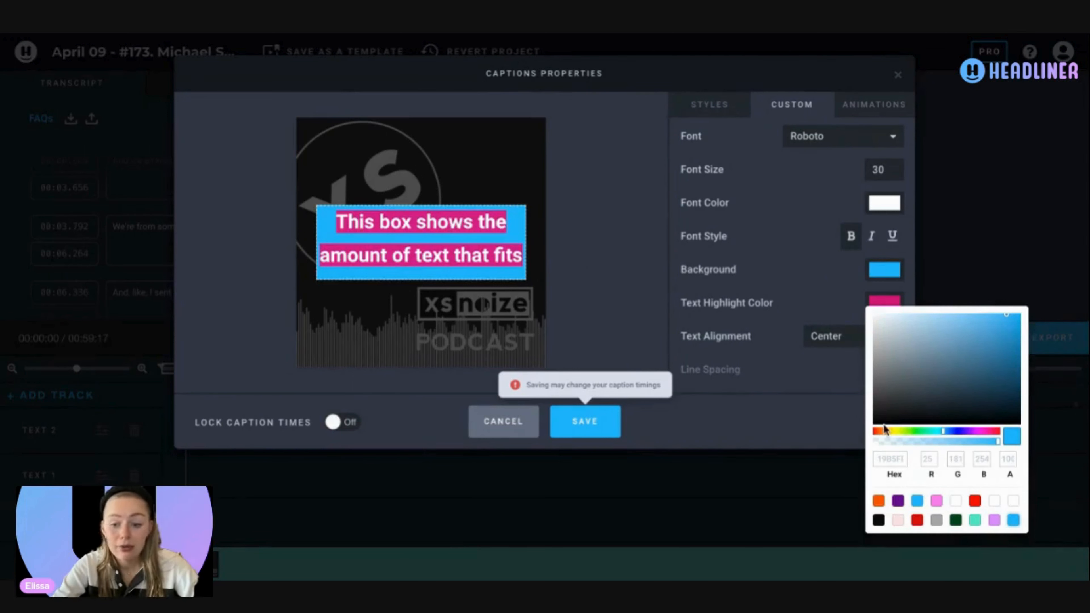
click(876, 443)
Right-align the caption text and move the caption box up to the upper right of the artwork
scroll(864, 443, down, 5)
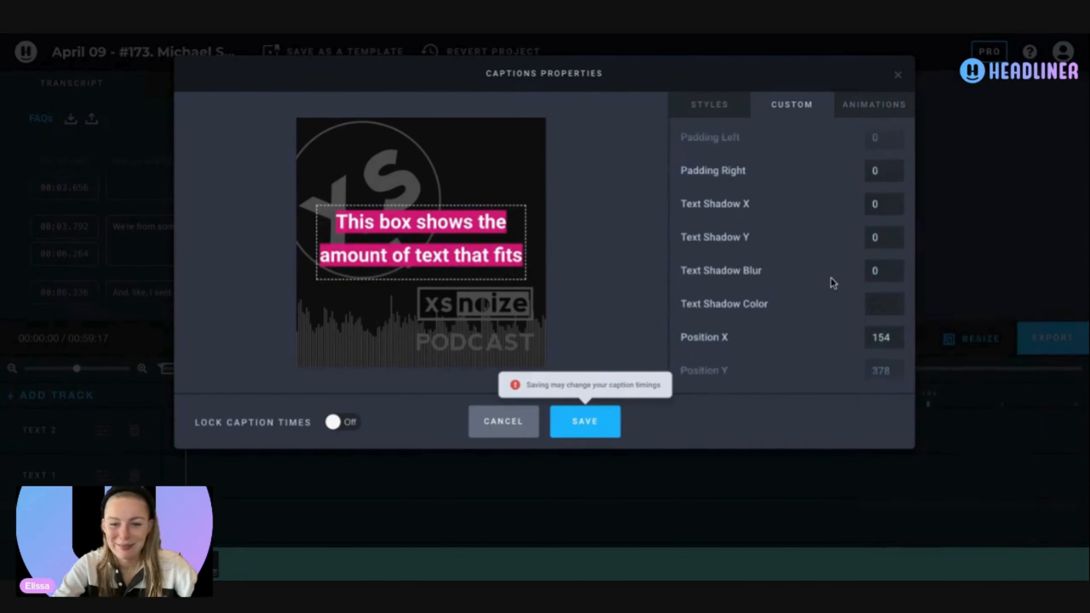
scroll(734, 218, up, 5)
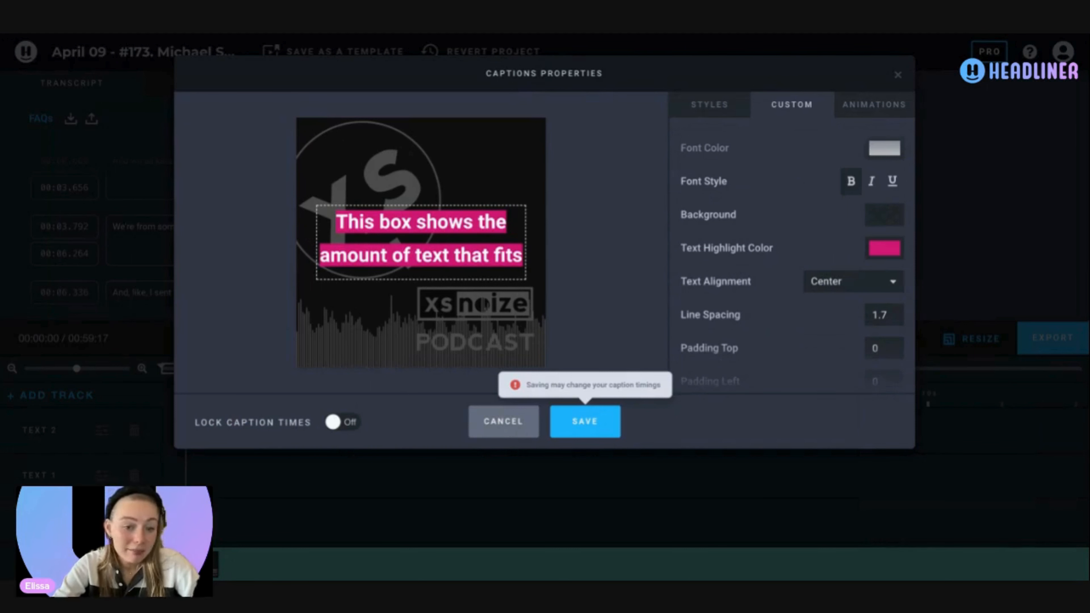
click(844, 300)
drag(462, 237, 472, 159)
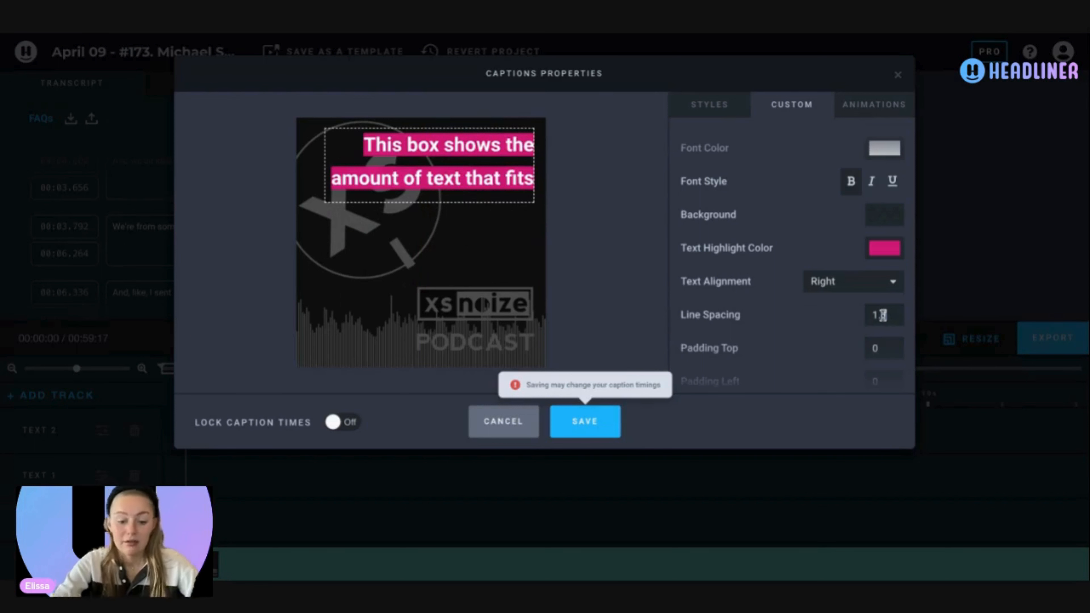
Set the captions' line spacing to 1.5 and nudge the caption box slightly down
key(BackSpace)
text(5)
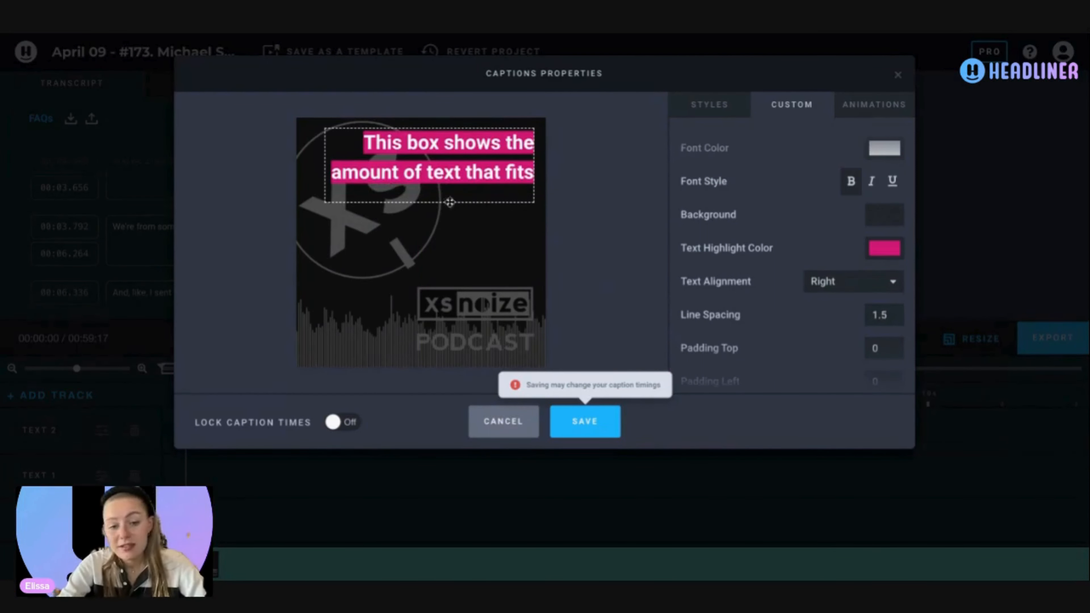
drag(461, 190, 460, 192)
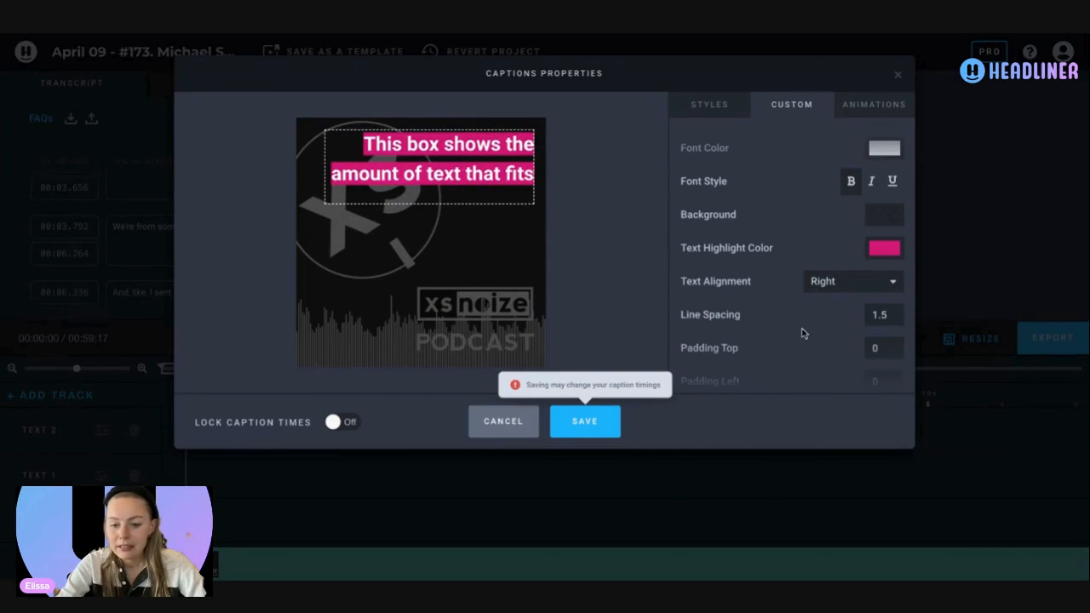
Try a top padding of 10 on the captions and clear the value again
scroll(812, 336, down, 2)
drag(892, 287, 864, 286)
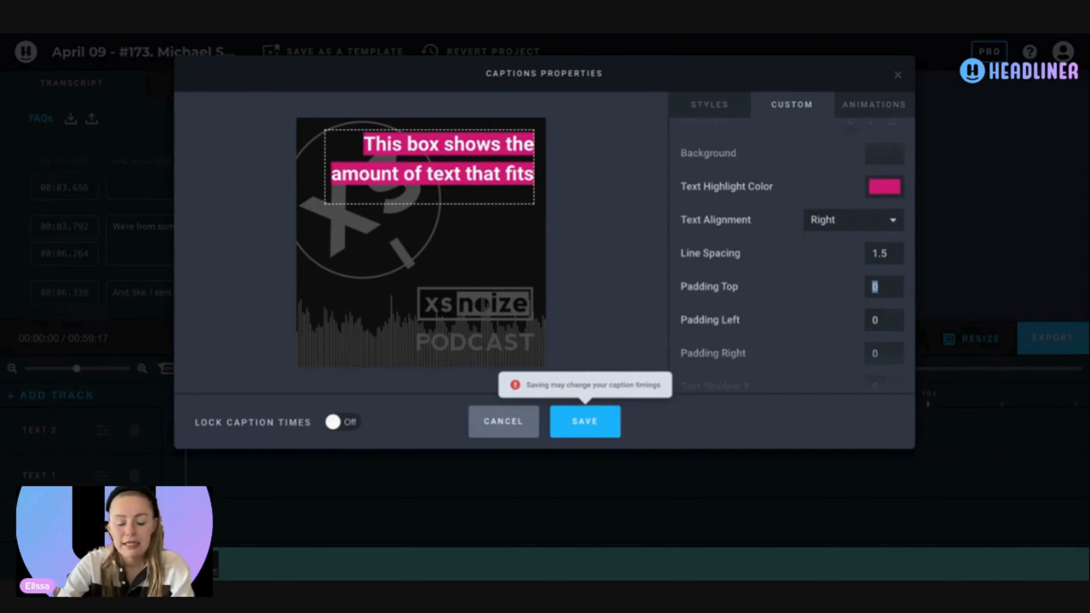
text(10)
key(BackSpace)
key(BackSpace)
Set the captions' text shadow colour to light purple
scroll(857, 295, down, 3)
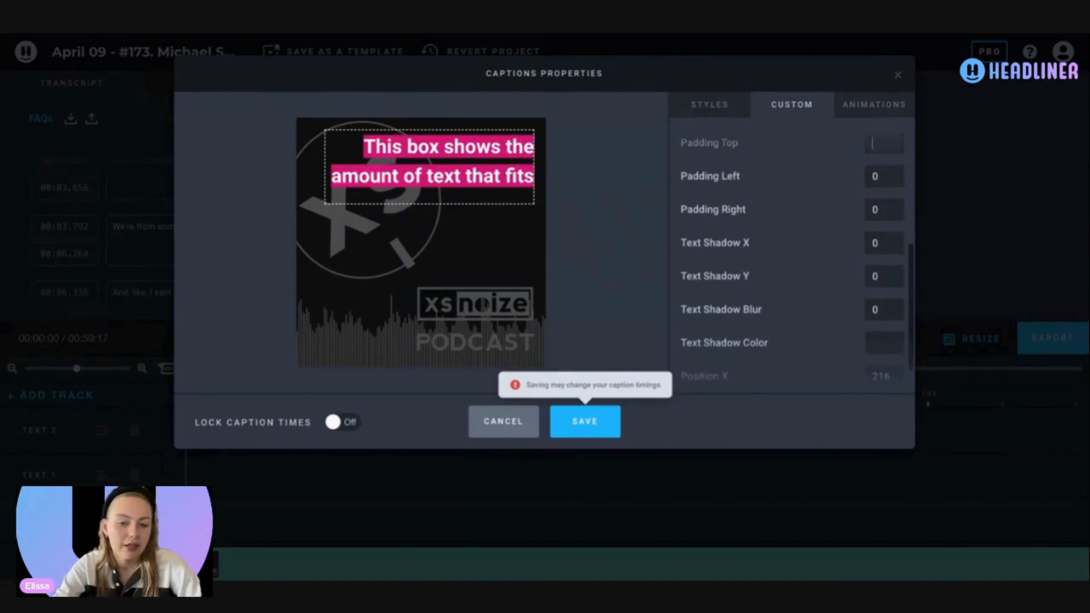
scroll(880, 247, down, 1)
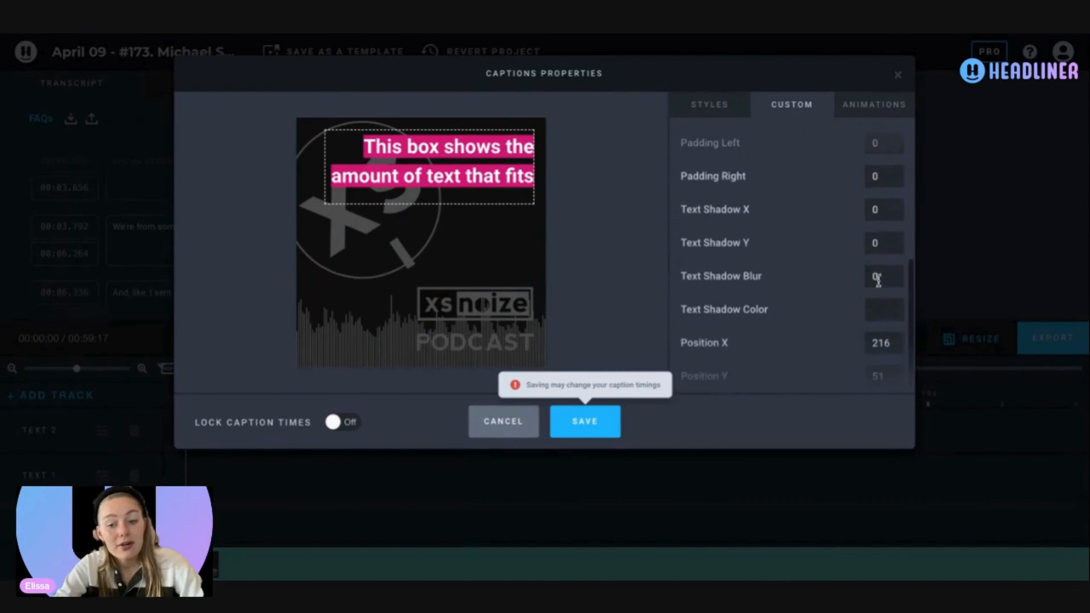
click(883, 322)
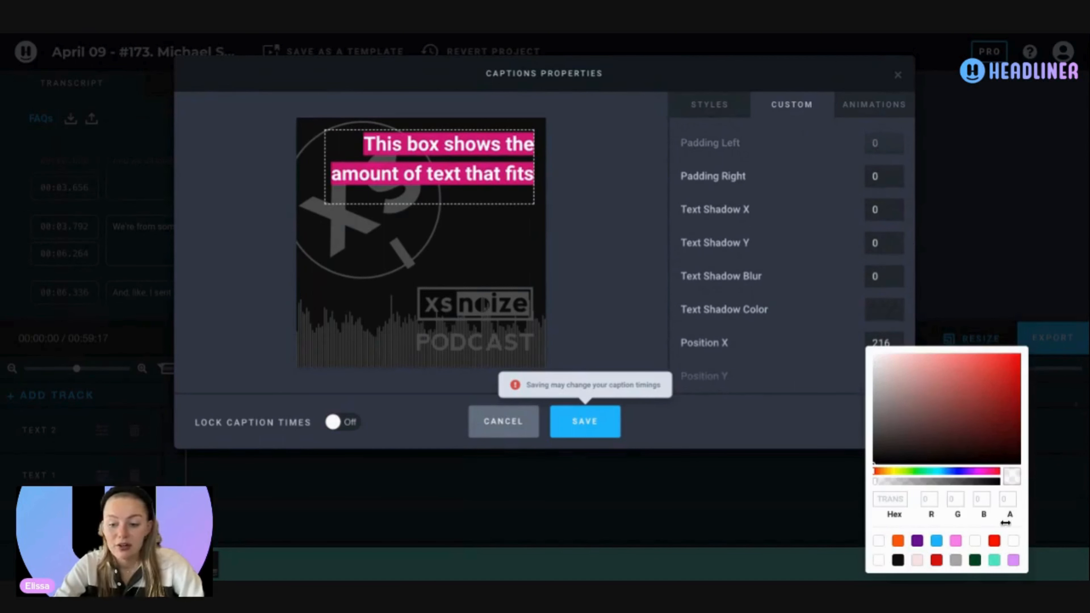
click(1013, 560)
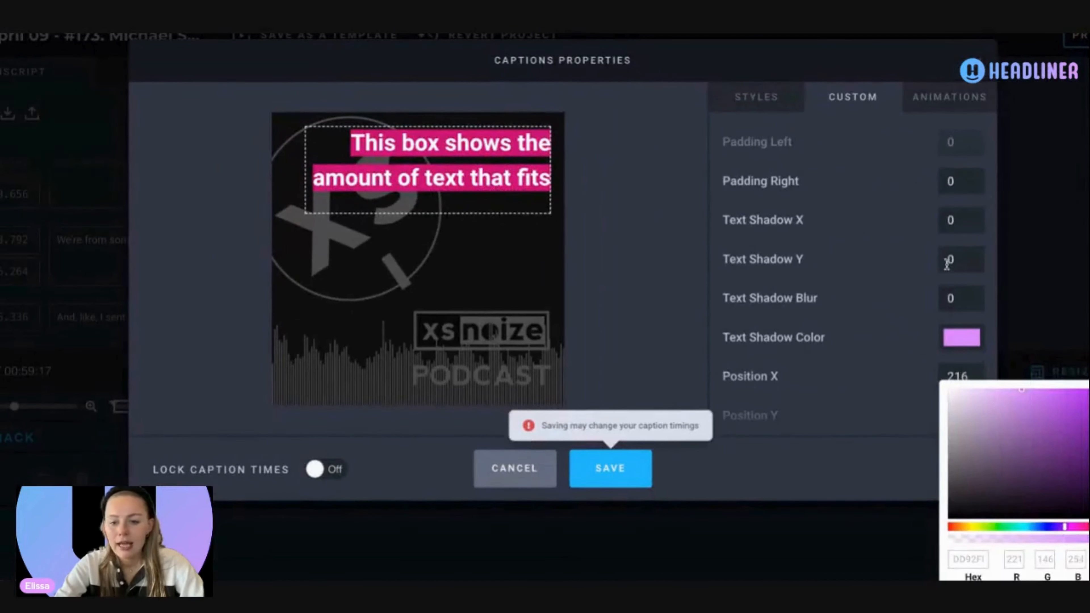
Try a Text Shadow X value of 10 on the captions and replace it with 1
click(946, 262)
click(946, 226)
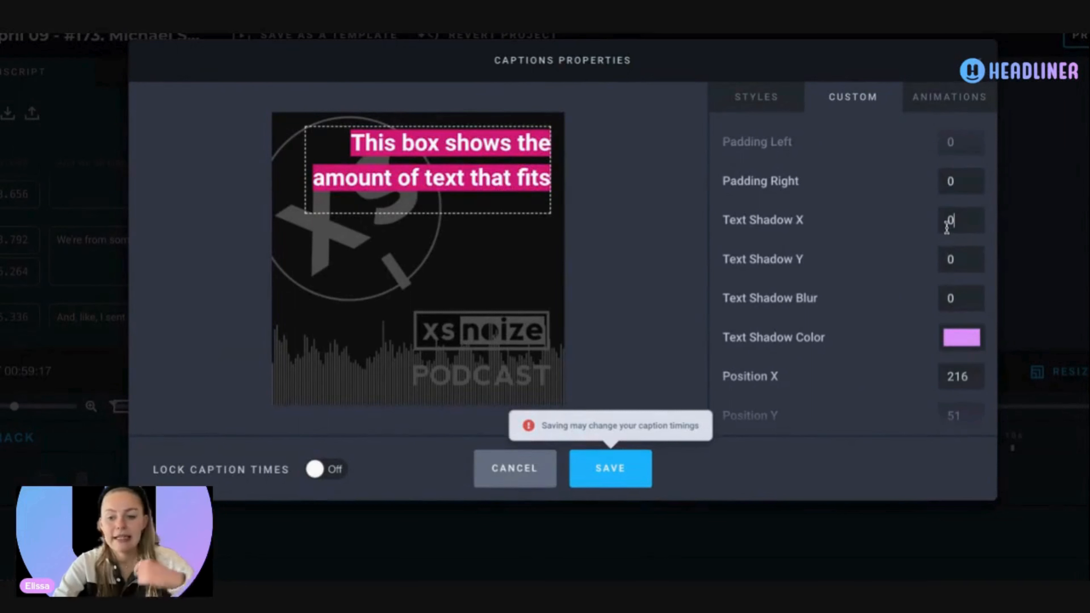
double_click(950, 220)
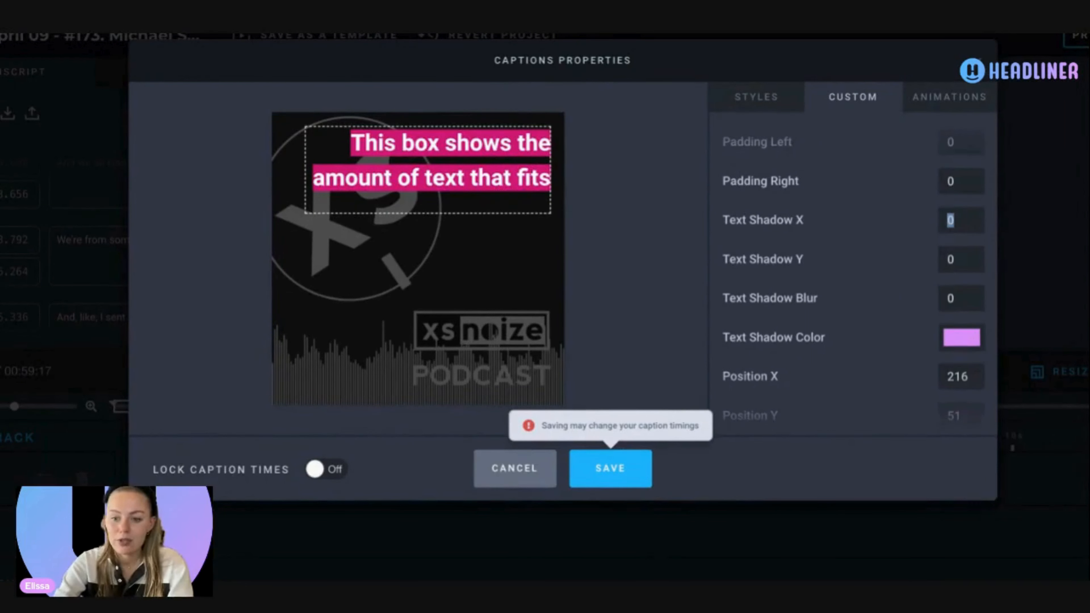
text(10)
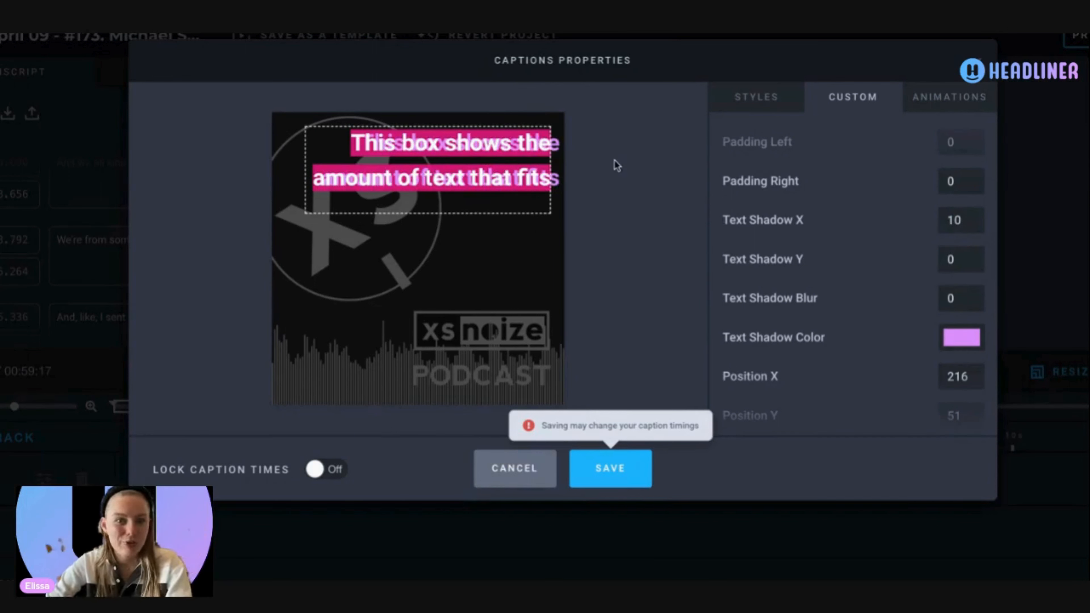
key(BackSpace)
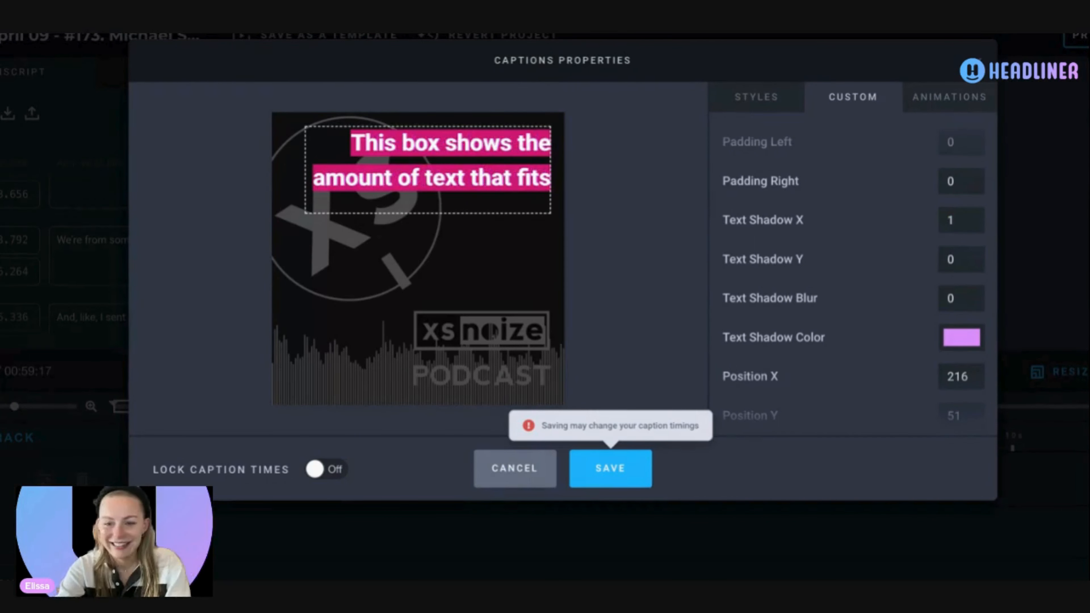
text(1)
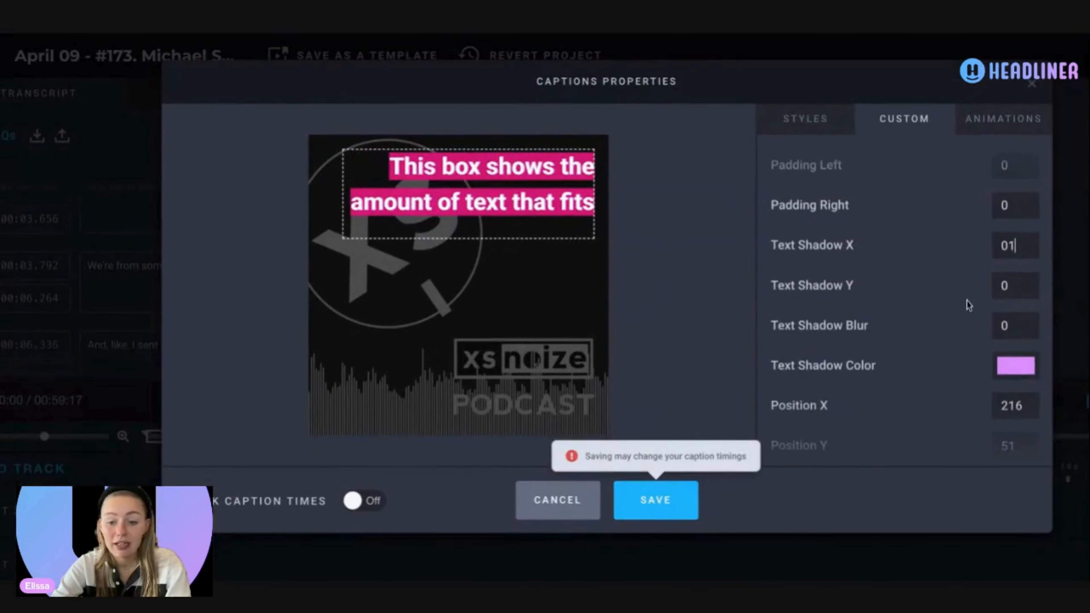
Try a text shadow blur of 3 on the captions and reset it to 0
drag(1020, 325, 1000, 325)
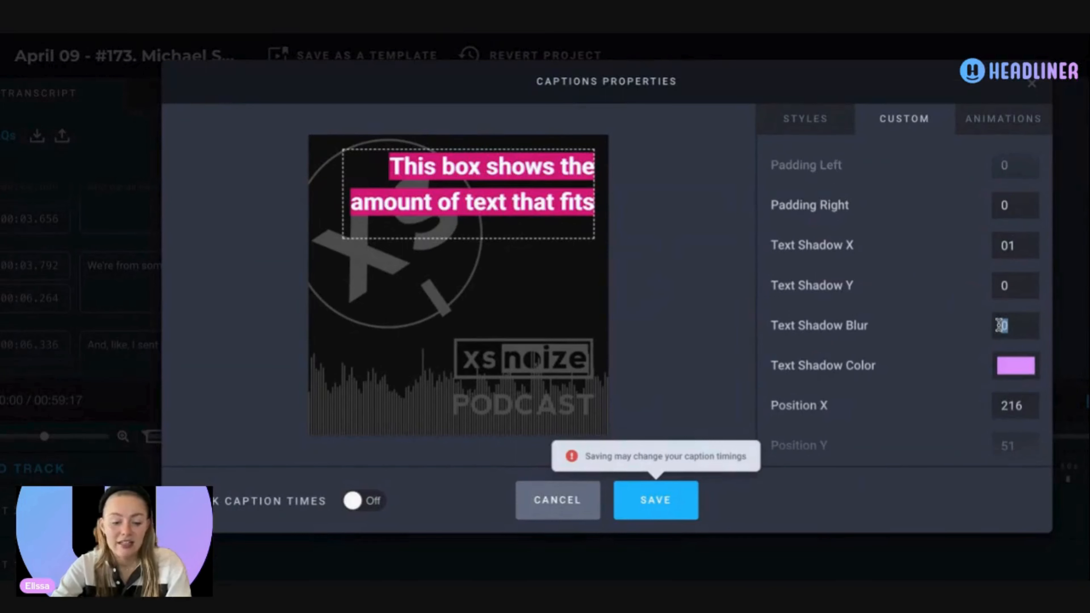
text(3)
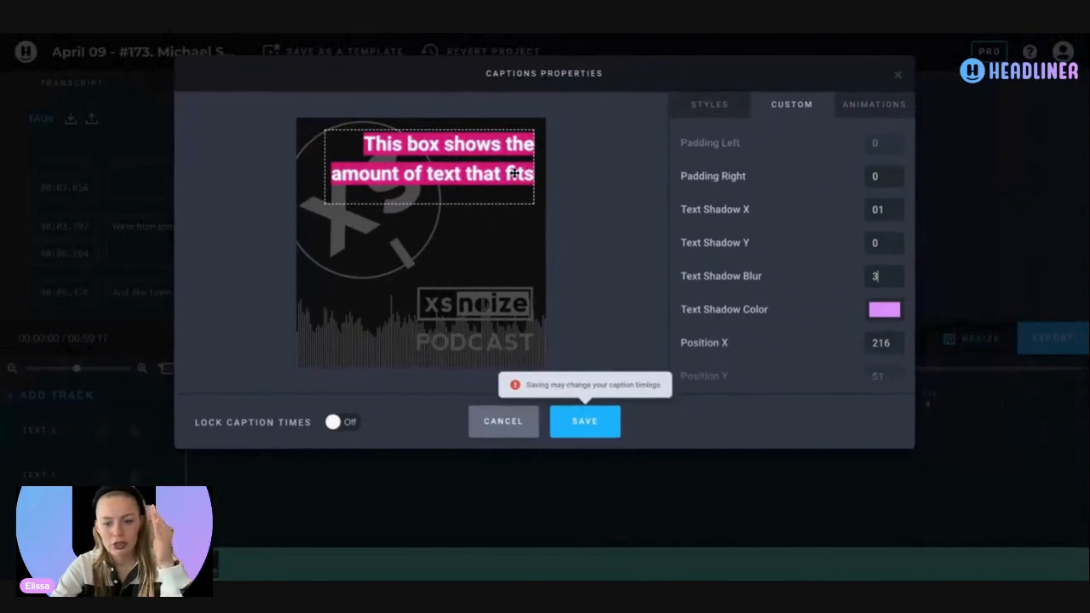
key(BackSpace)
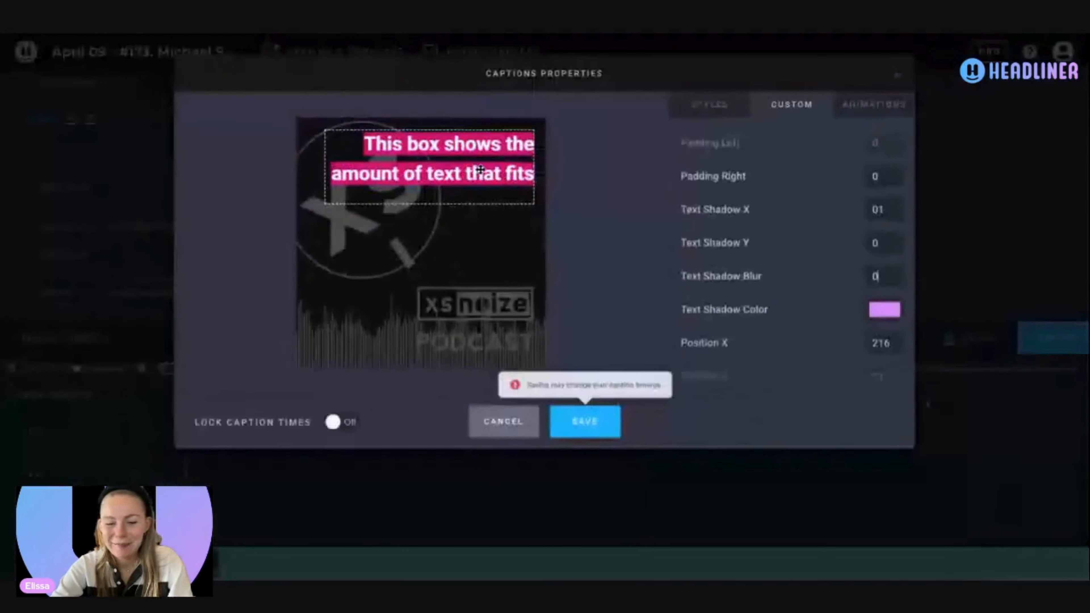
Nudge the caption box slightly down, try a Position X of 215 and set it to 204
mouse_move(479, 184)
mouse_down()
mouse_move(480, 212)
mouse_move(477, 186)
mouse_up()
scroll(901, 335, down, 1)
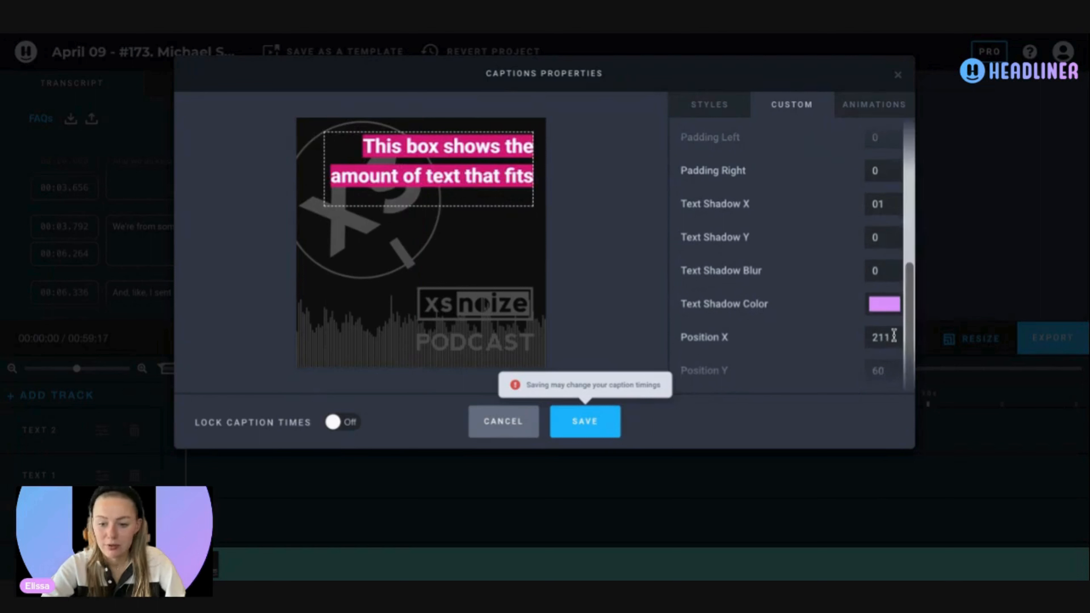
drag(893, 336, 866, 335)
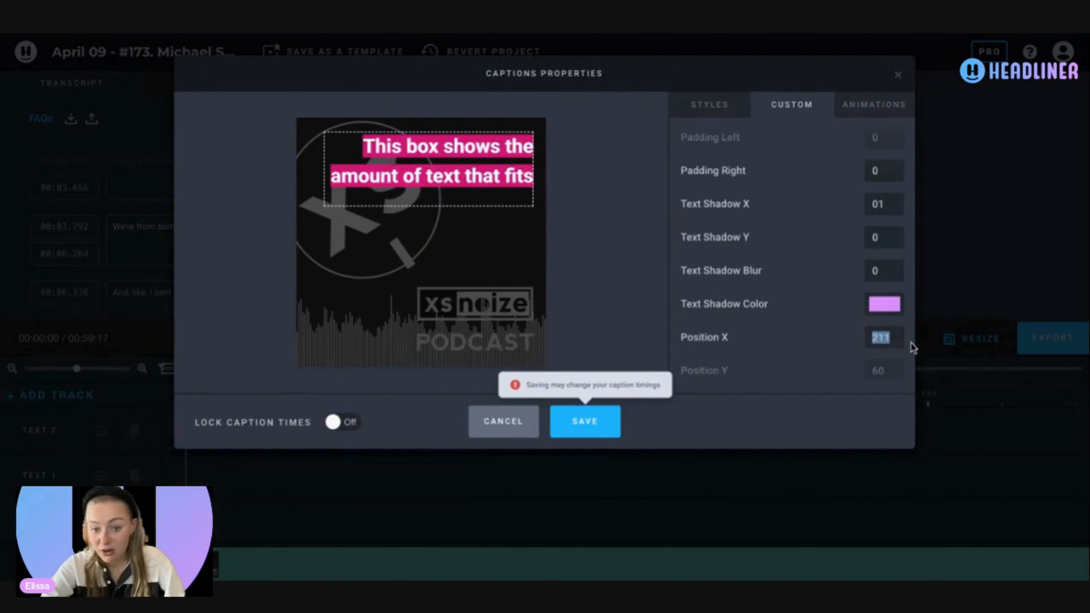
text(215)
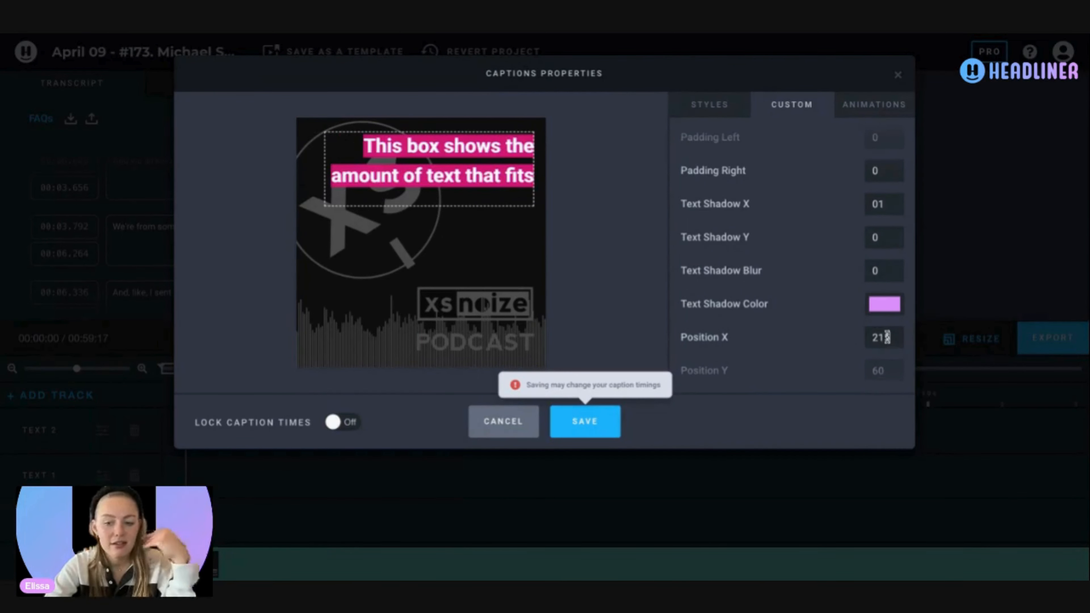
scroll(886, 337, down, 7)
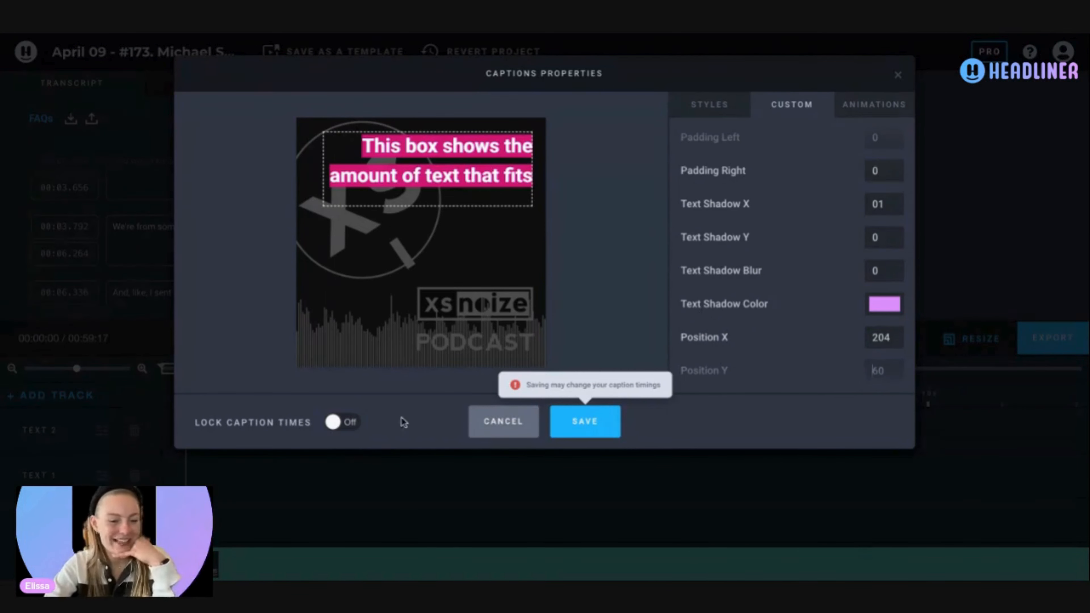
Turn on Lock Caption Times for the captions
click(349, 430)
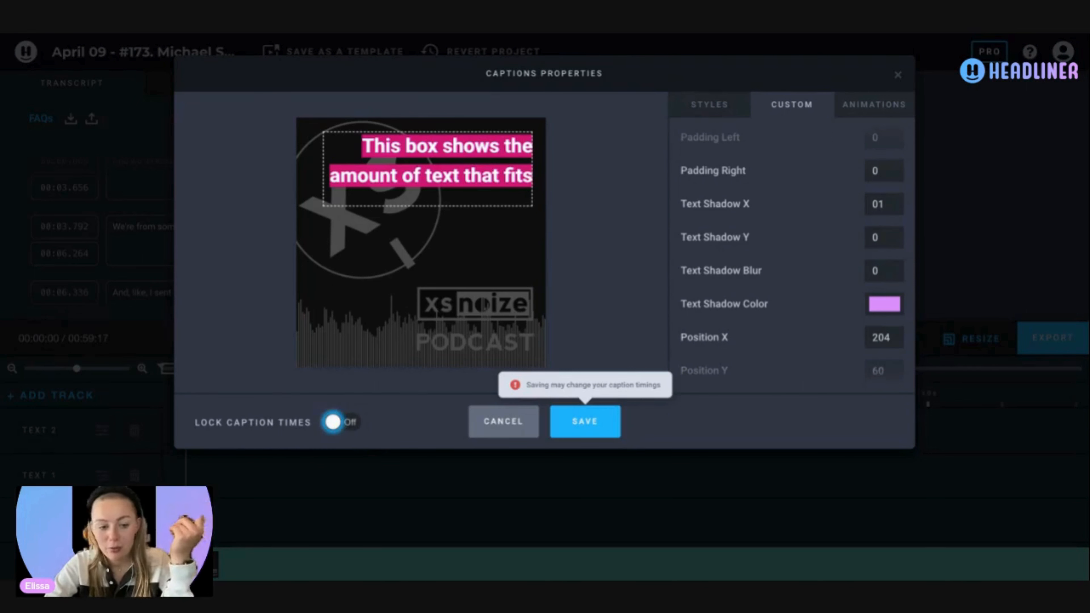
click(339, 421)
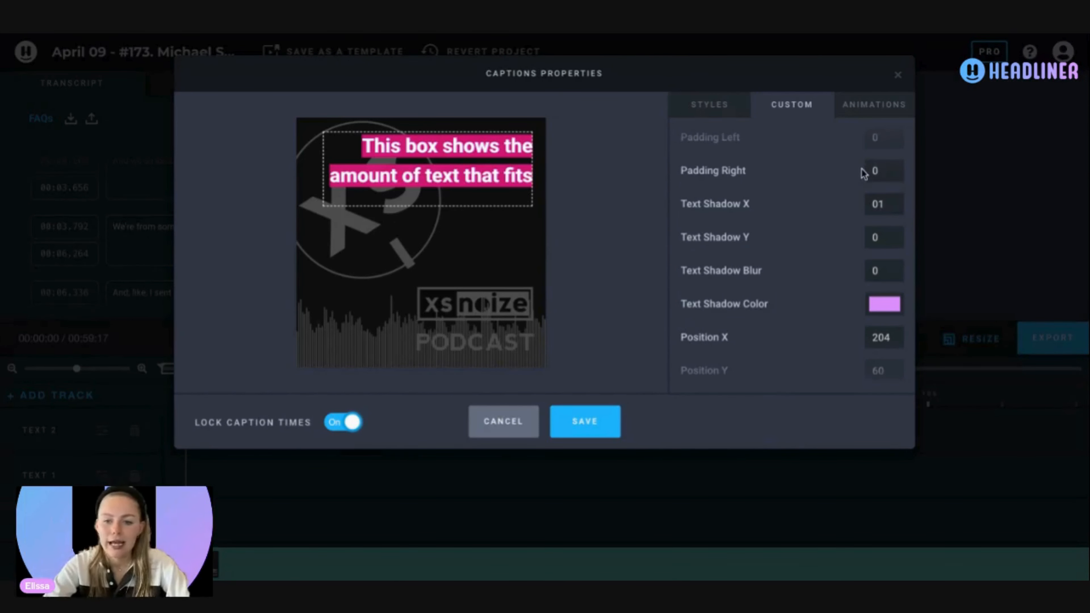
Keep the Karaoke Style animation on, change its end transition colour to bright blue and save the caption properties
click(880, 114)
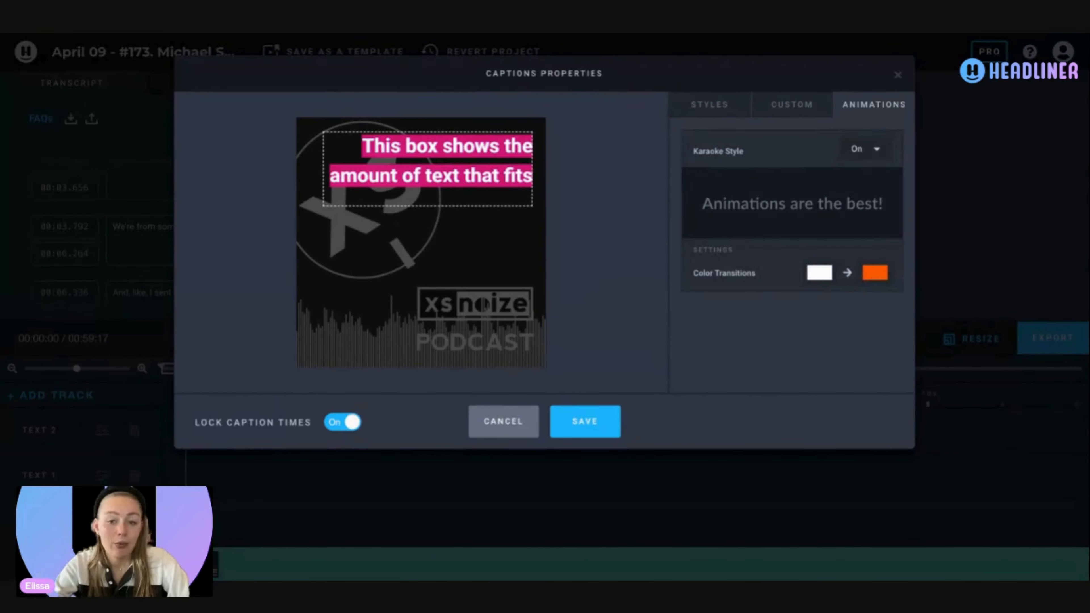
click(875, 273)
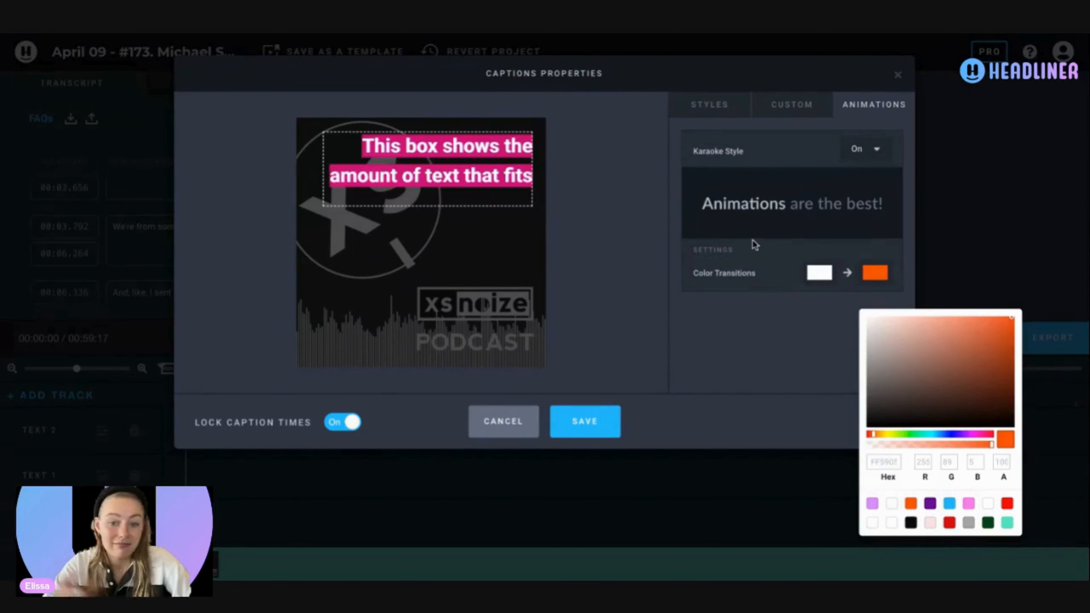
click(873, 153)
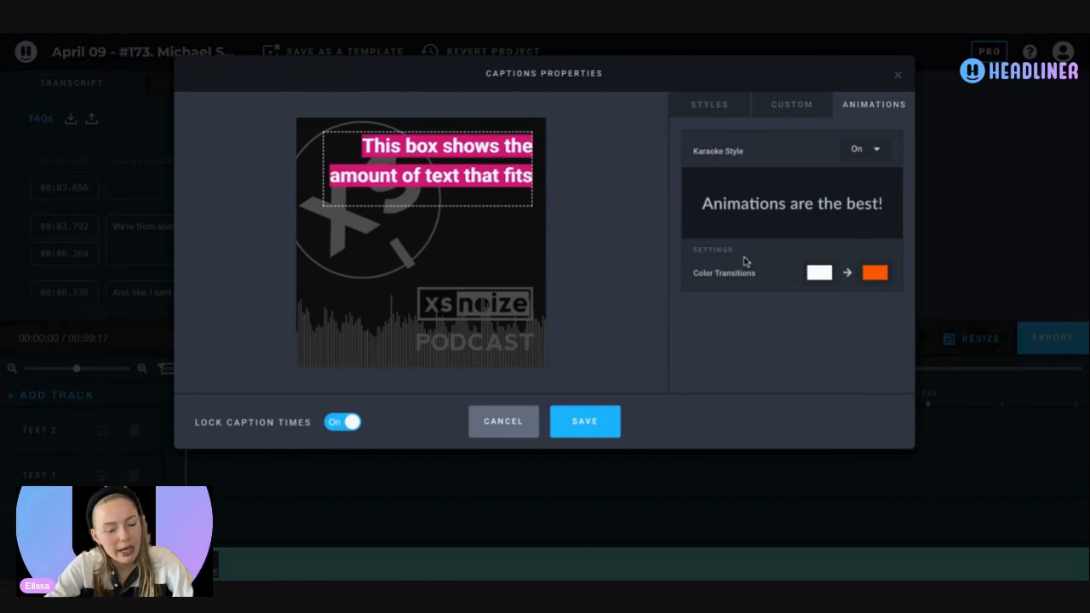
click(873, 277)
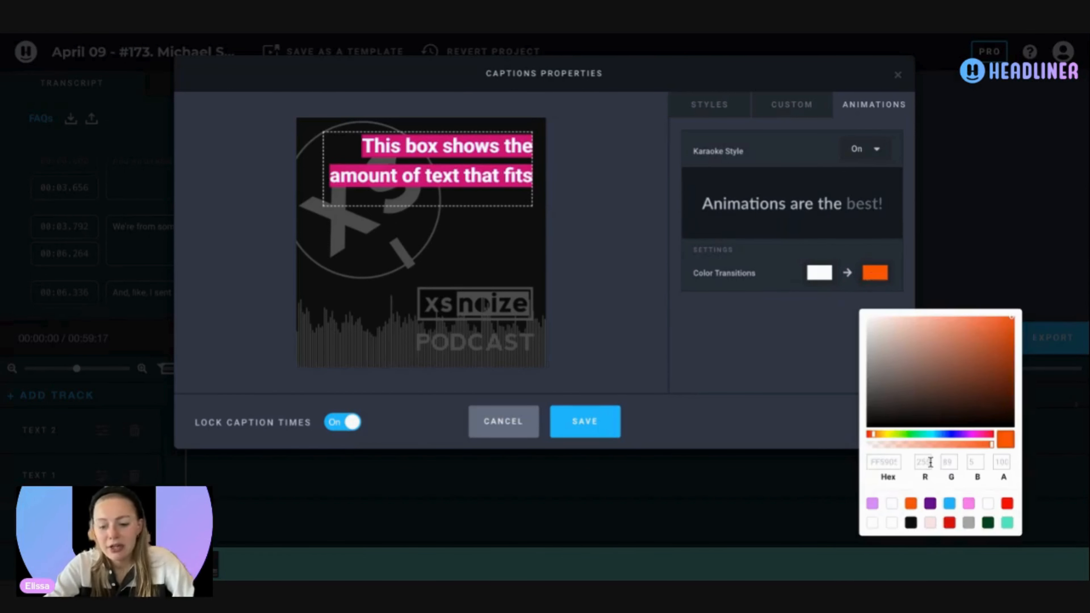
click(948, 505)
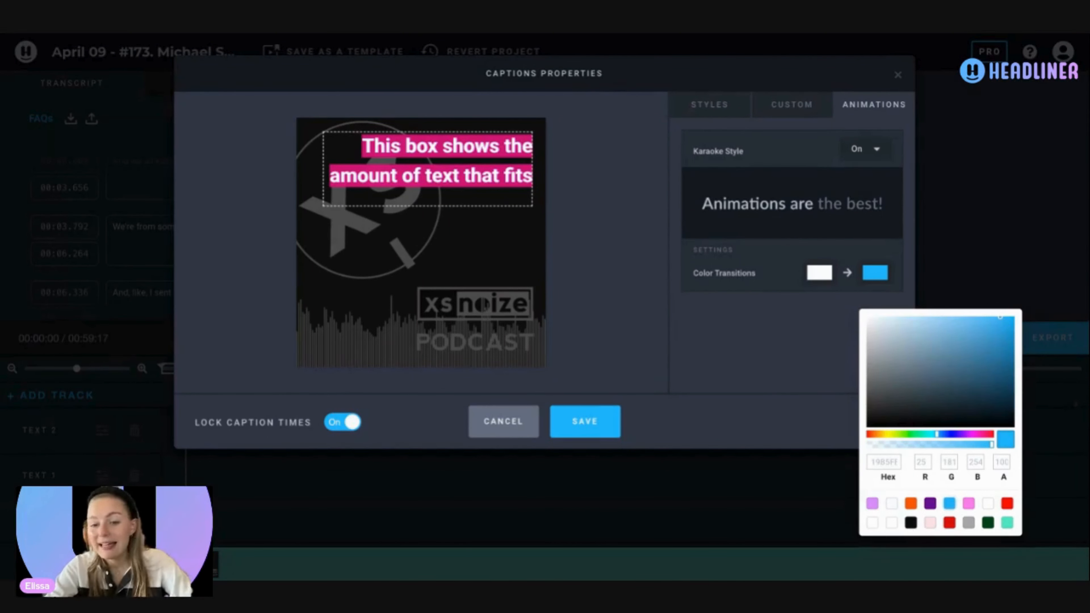
click(649, 420)
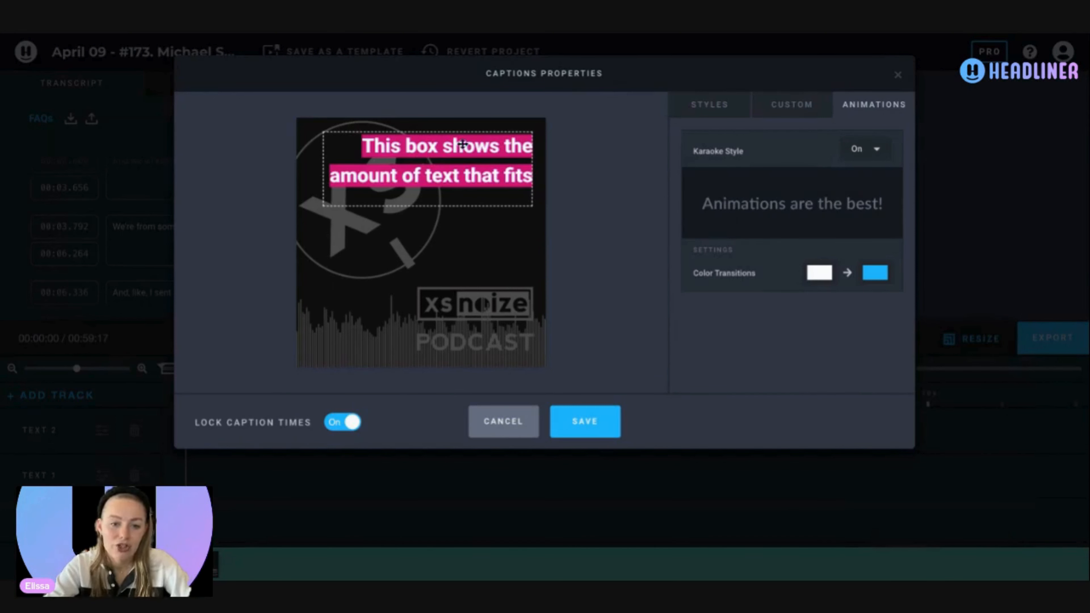
click(591, 433)
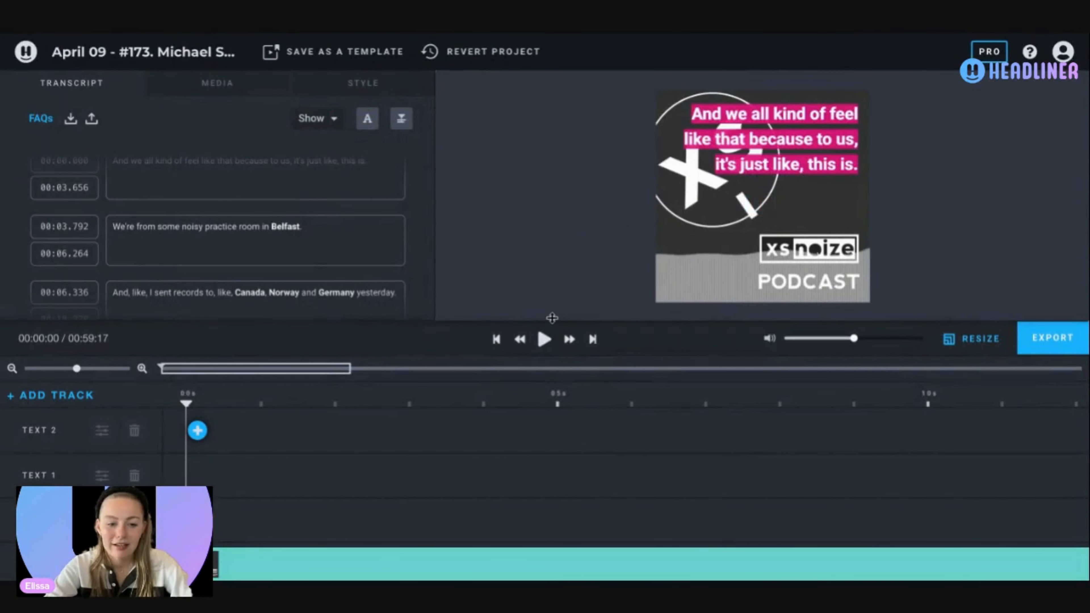
Play the opening seconds of the video to preview the karaoke captions and pause playback
click(544, 339)
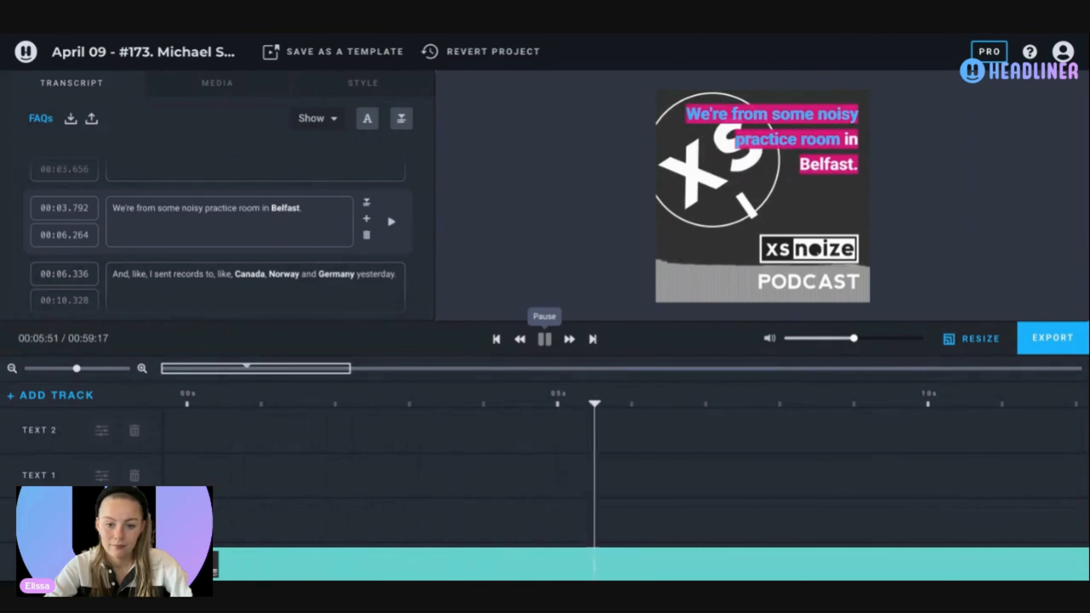
click(544, 339)
scroll(236, 164, up, 1)
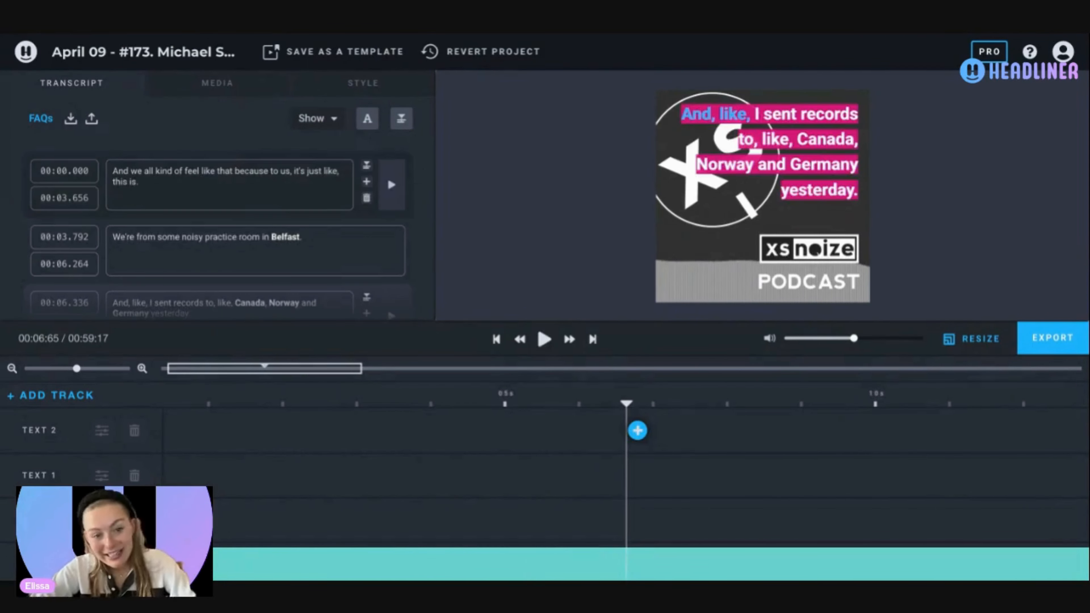